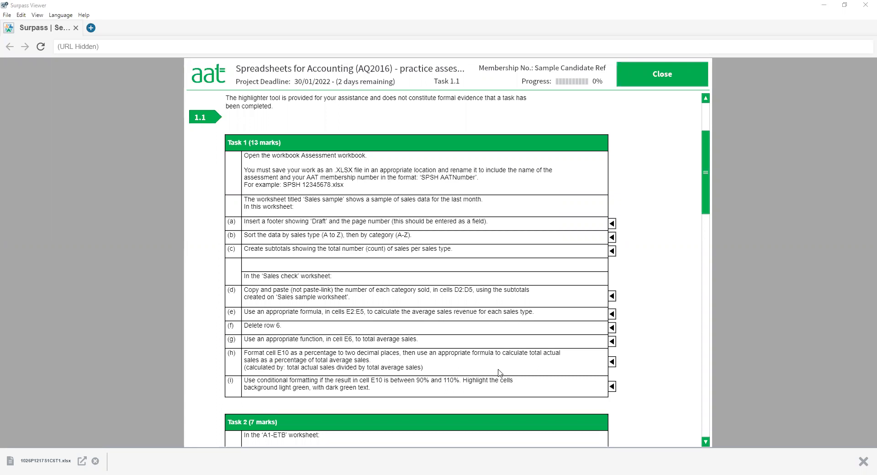
Review the Task 1 instructions and highlight instruction (a) about inserting the footer
scroll(628, 313, "up", 3)
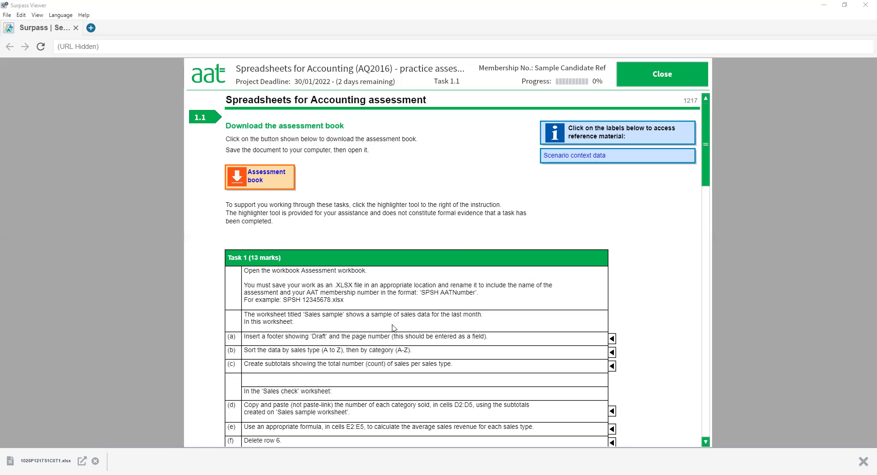
scroll(393, 328, "down", 2)
scroll(393, 329, "down", 1)
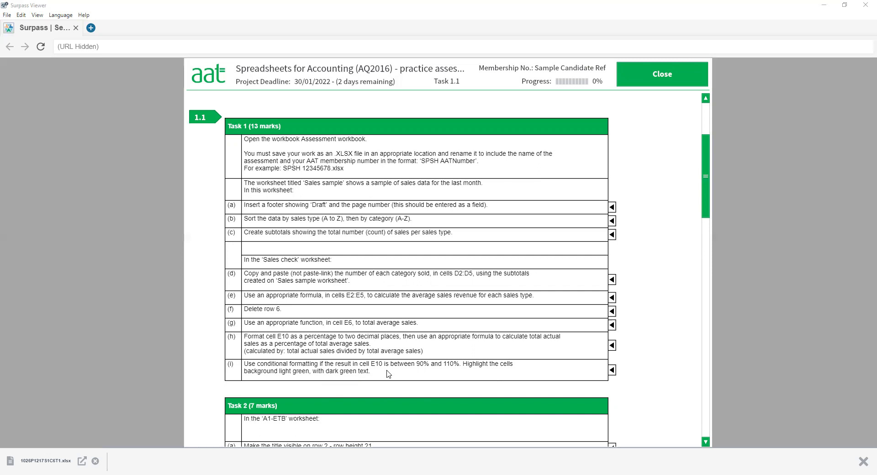
left_click(612, 208)
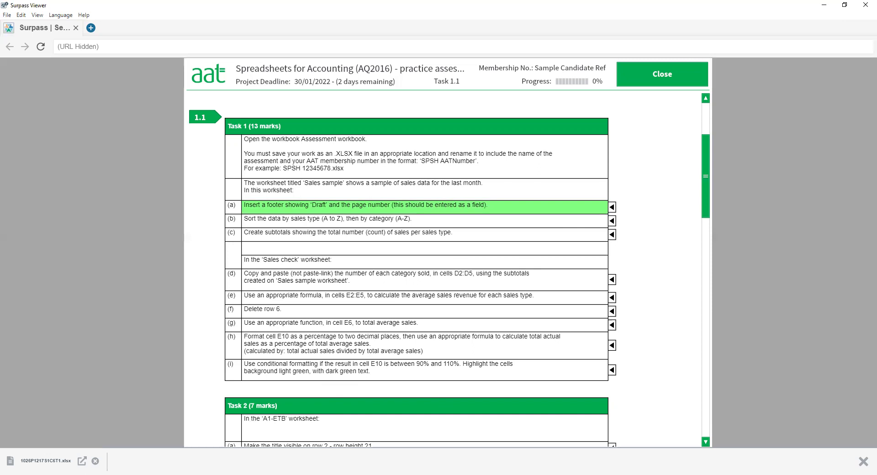
Switch to the Excel workbook and add the preset "Page 1" footer to the Sales sample worksheet
key("alt+Tab")
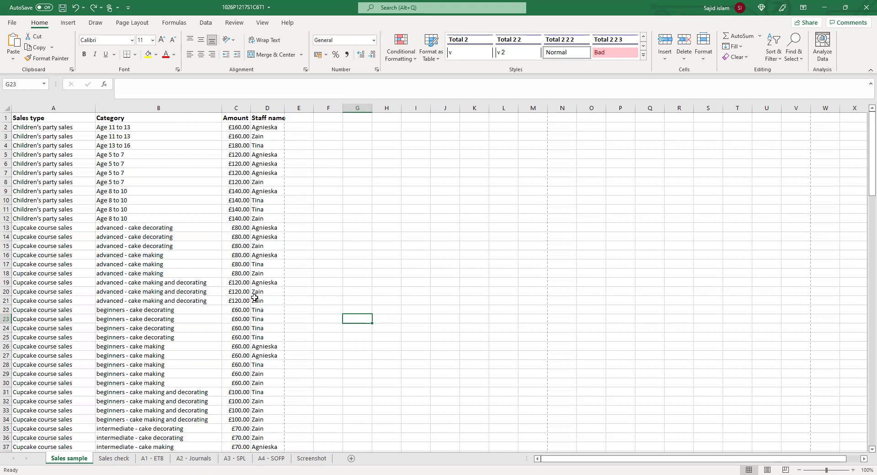
left_click(71, 24)
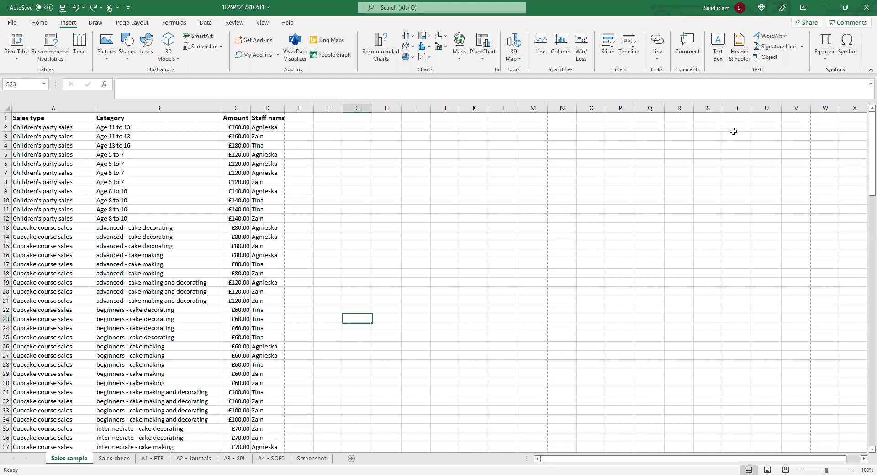
left_click(740, 54)
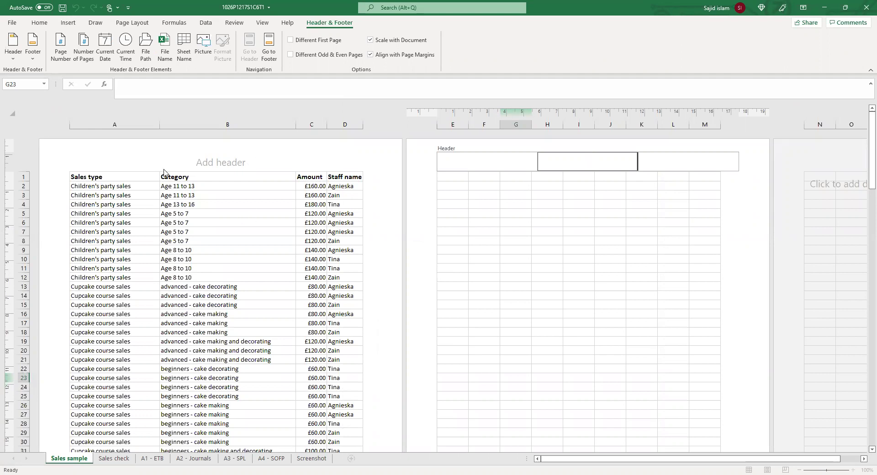
left_click(38, 61)
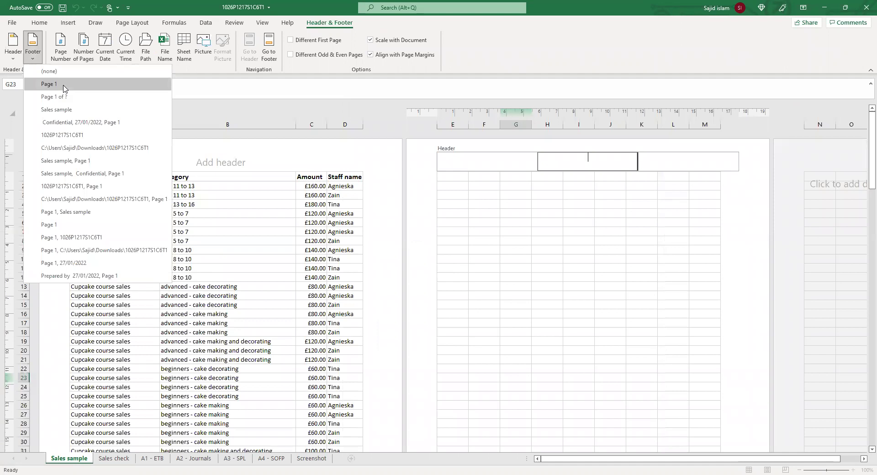
left_click(289, 293)
Replace the word "Page" in the centre footer with "Draft", keeping the page number field
scroll(289, 293, "down", 15)
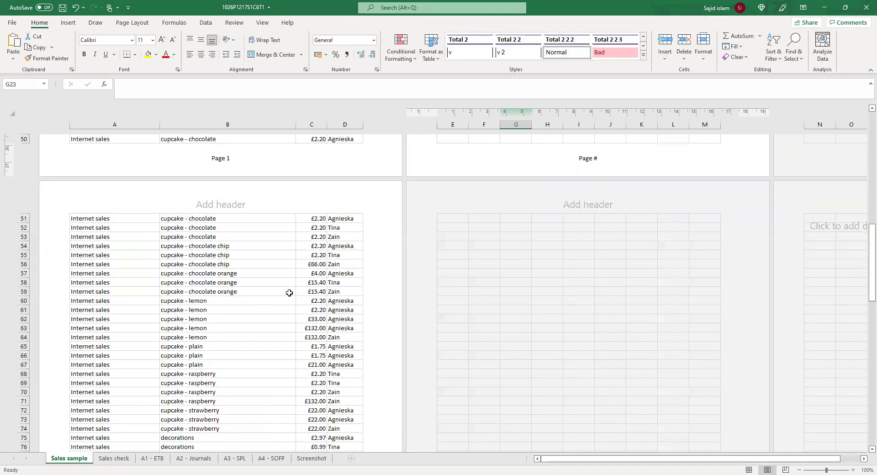
scroll(289, 293, "up", 3)
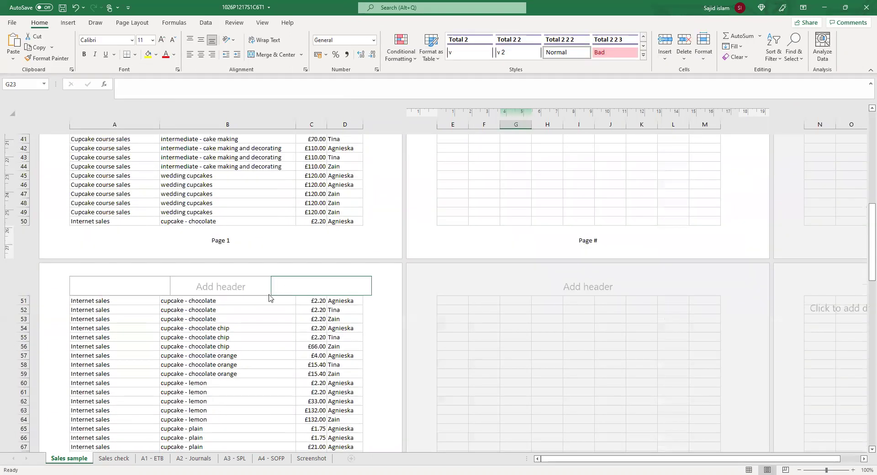
left_click(220, 243)
left_click(216, 241)
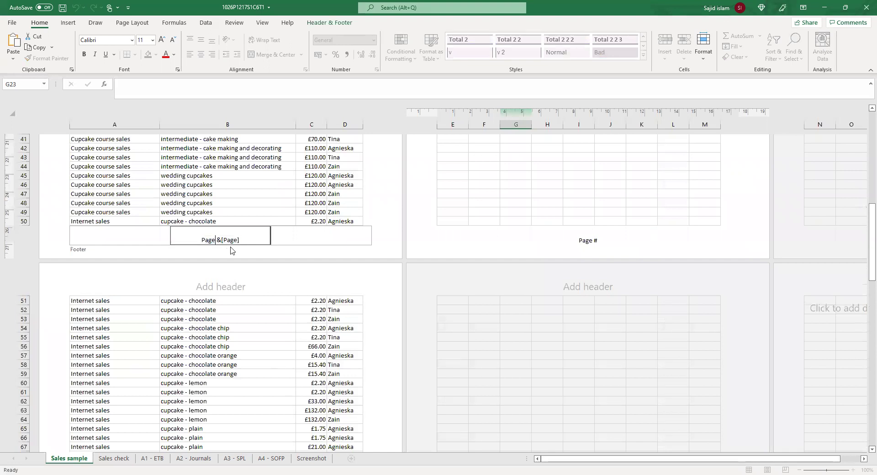
key("BackSpace")
key("BackSpace")
key("BackSpace")
key("BackSpace")
key("BackSpace")
type("Draft")
left_click(347, 255)
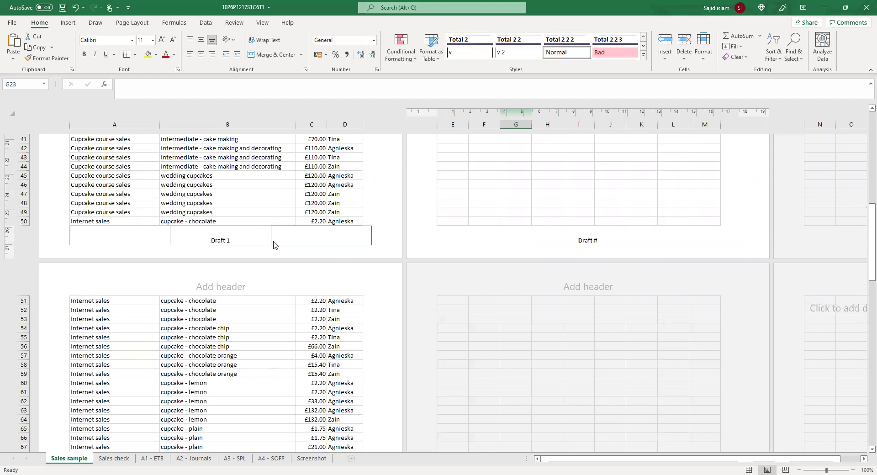
Check the footer on the remaining pages and return the worksheet to Normal view
scroll(257, 253, "down", 15)
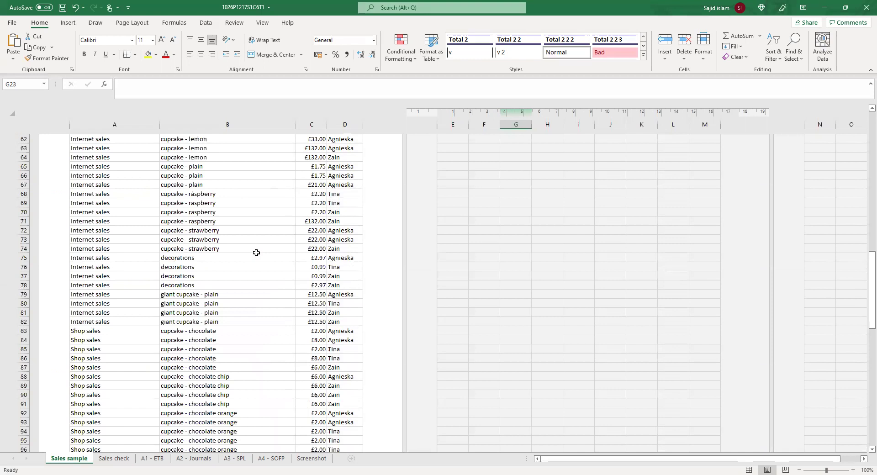
scroll(257, 253, "up", 7)
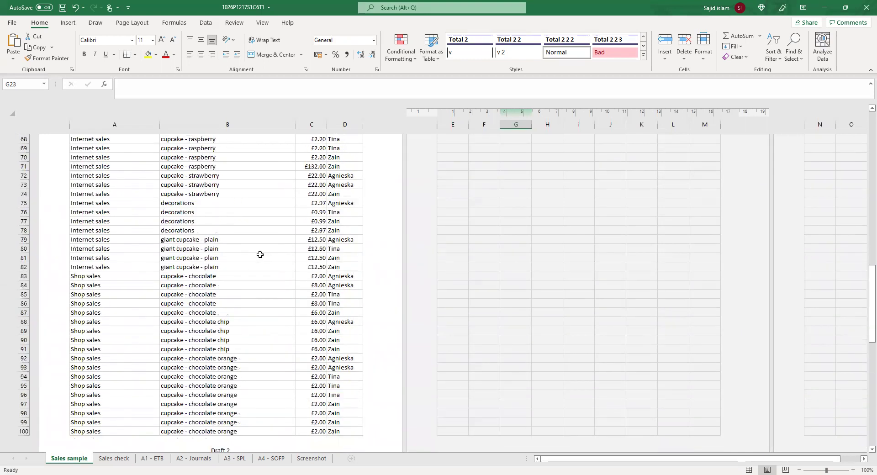
scroll(261, 255, "down", 15)
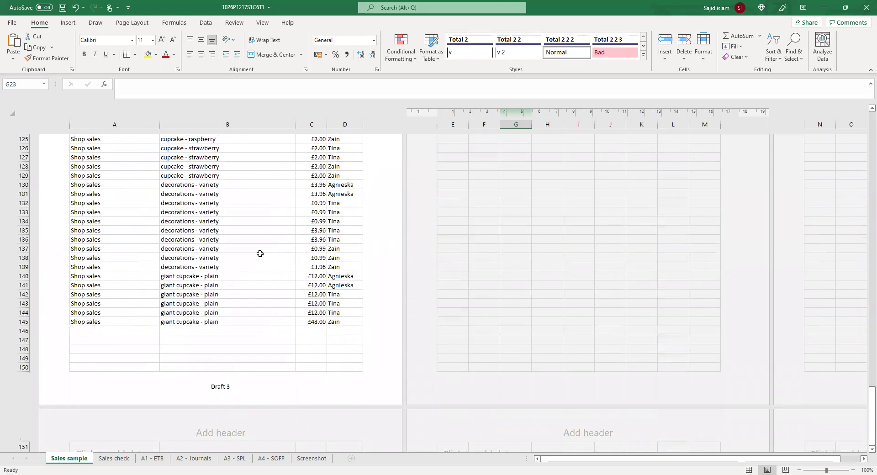
scroll(263, 249, "up", 5)
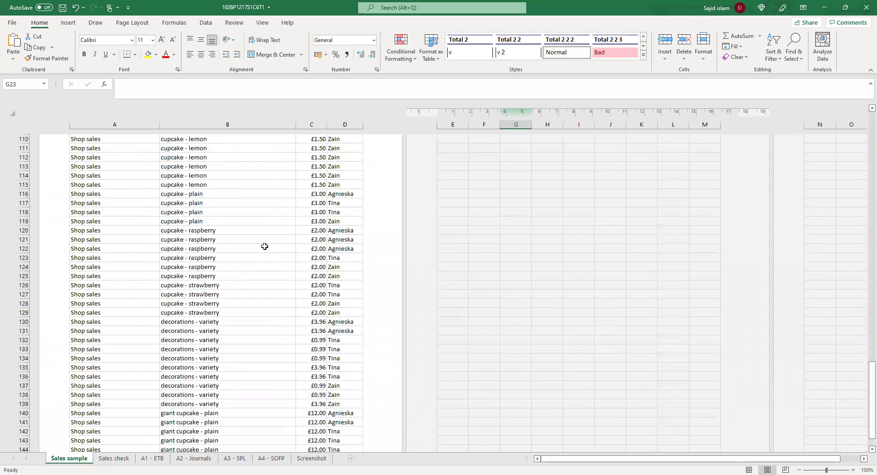
scroll(265, 247, "up", 20)
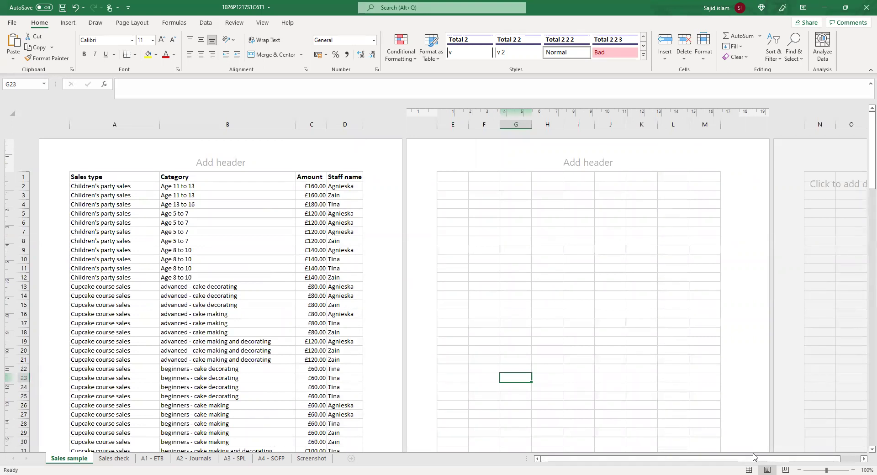
left_click(749, 469)
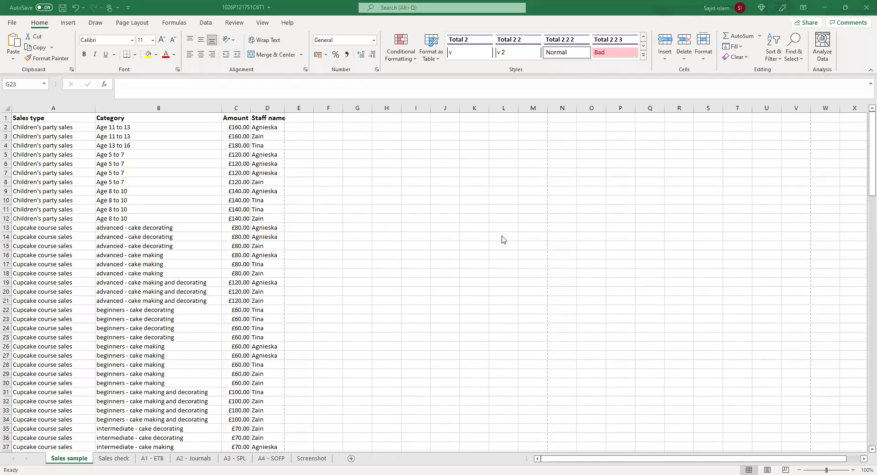
Switch to Surpass Viewer and highlight instruction (b) about sorting the data
key("alt+Tab")
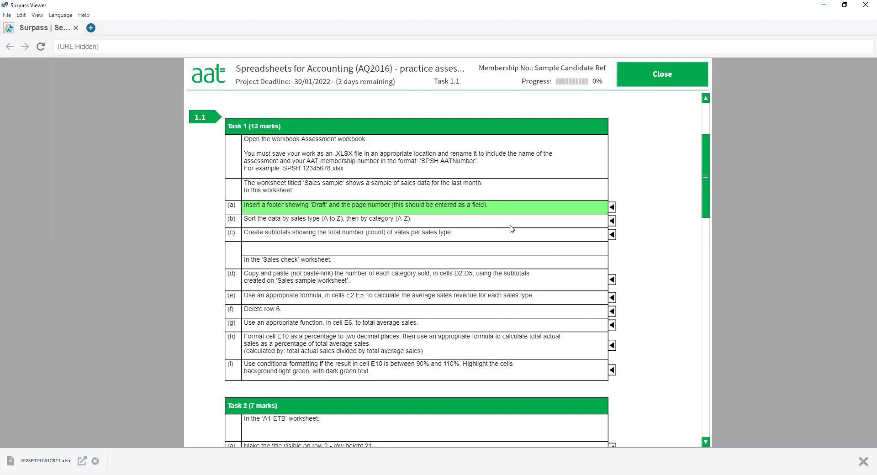
left_click(612, 221)
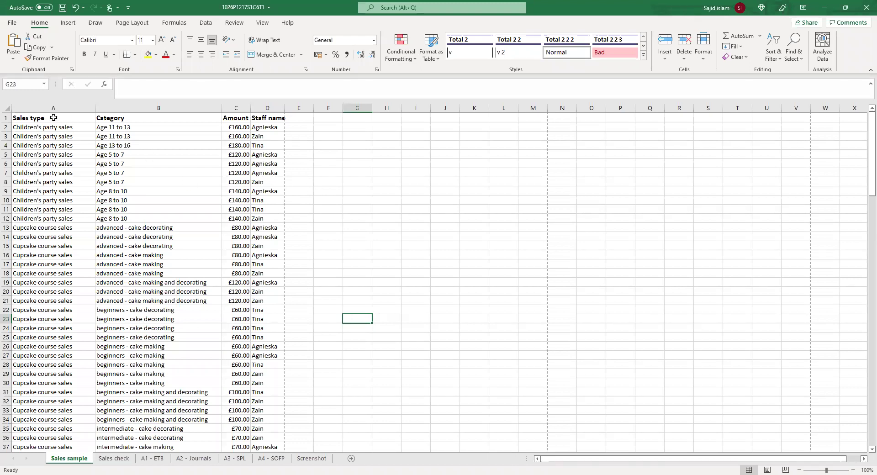
In the Excel workbook, sort the sales data in A1:D145 by Sales type, then by Category, both A to Z
left_click_drag(54, 118, 267, 455)
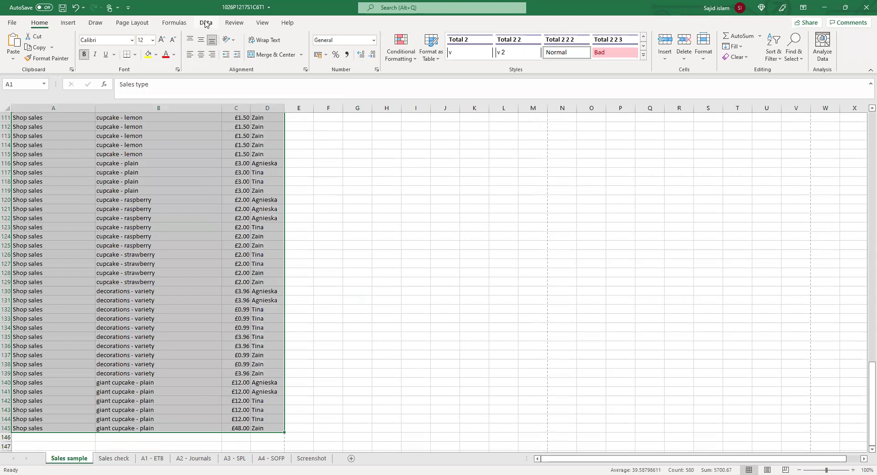
left_click(205, 23)
left_click(466, 45)
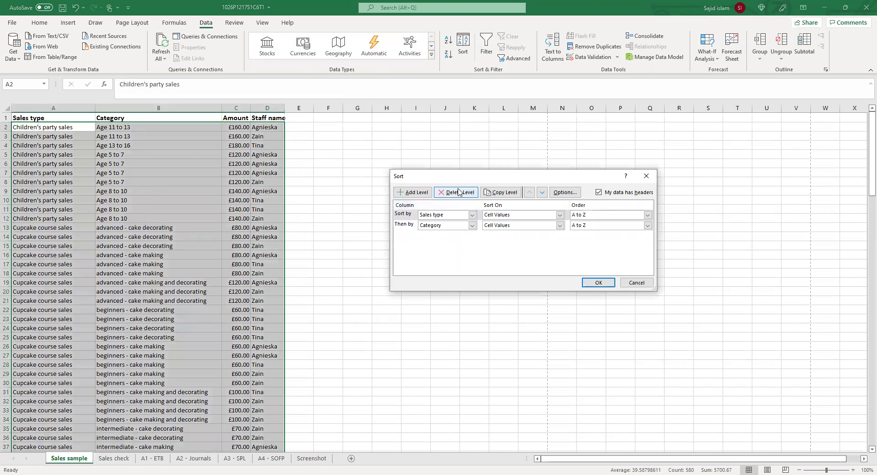
left_click(460, 193)
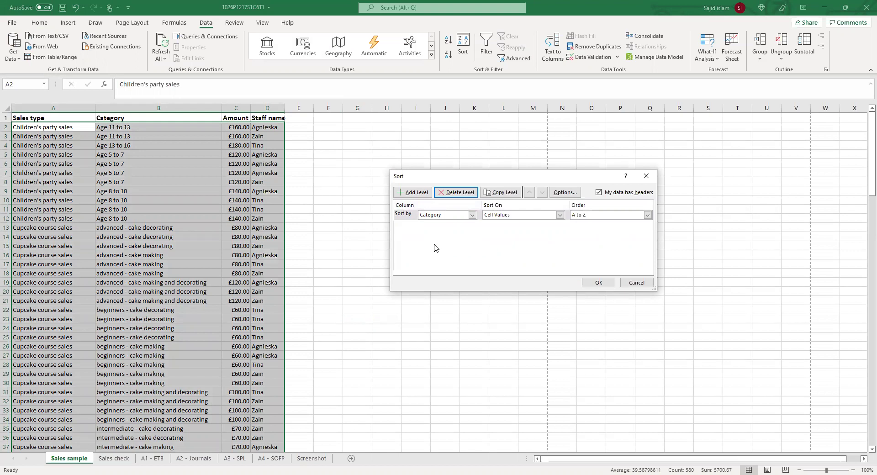
left_click(416, 195)
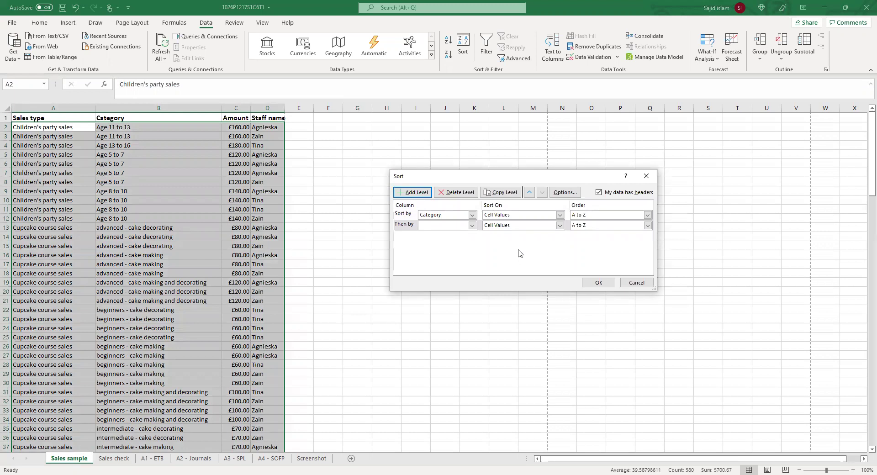
left_click(472, 216)
left_click(454, 223)
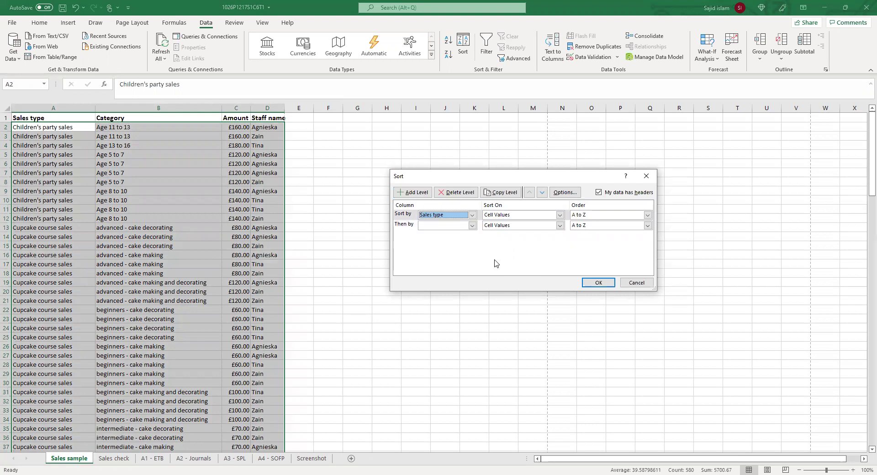
left_click(471, 226)
left_click(446, 241)
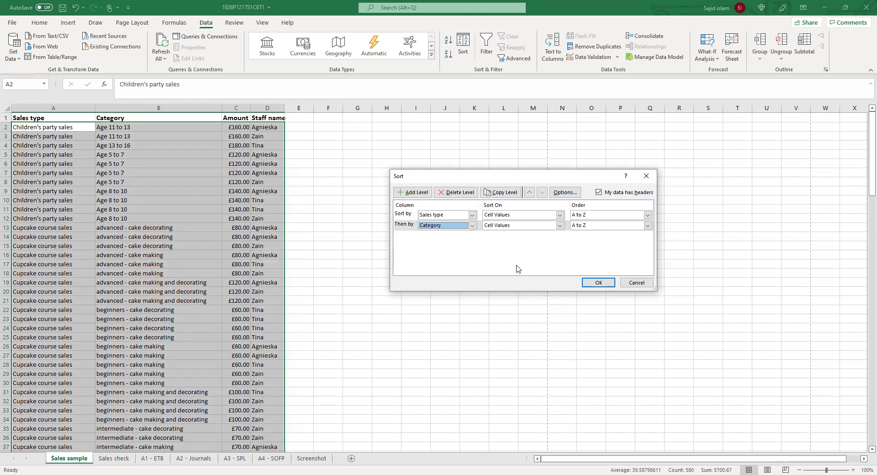
left_click(592, 284)
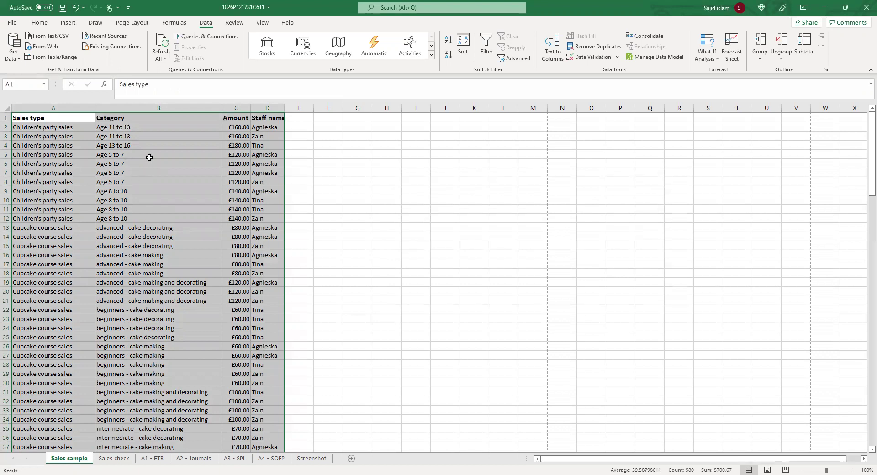
left_click(376, 215)
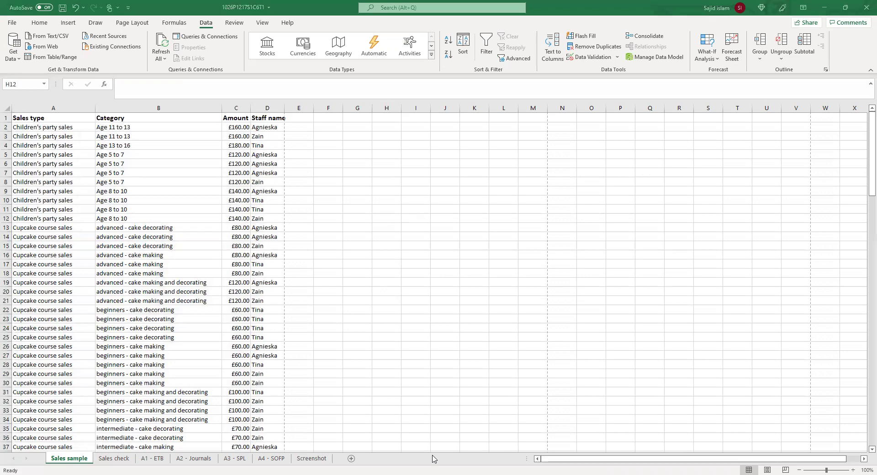
Switch to Surpass Viewer and highlight instruction (c) about creating subtotals per sales type
key("alt+Tab")
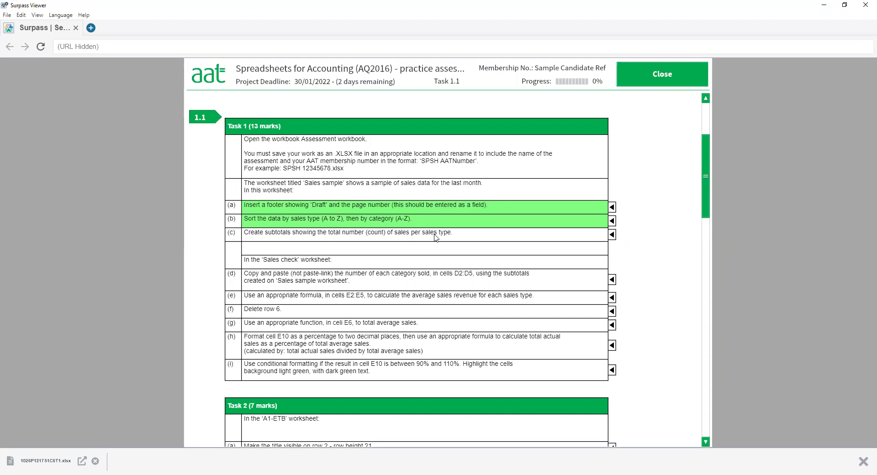
left_click(613, 234)
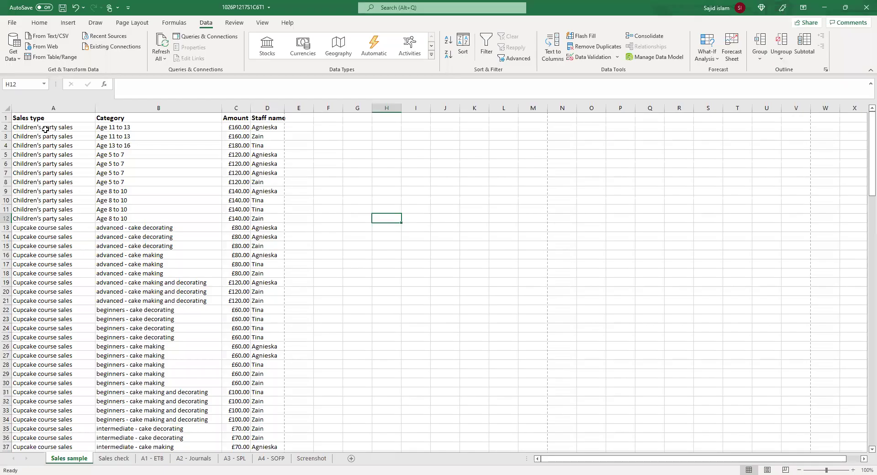
left_click(44, 129)
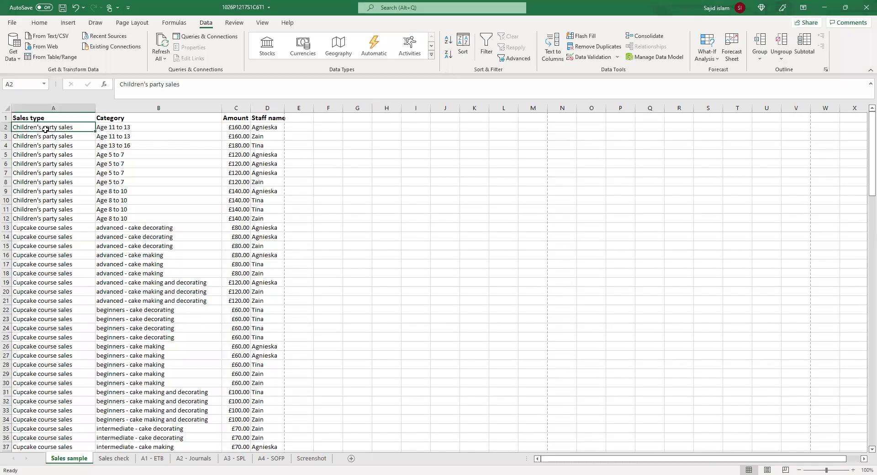
left_click_drag(37, 177, 69, 307)
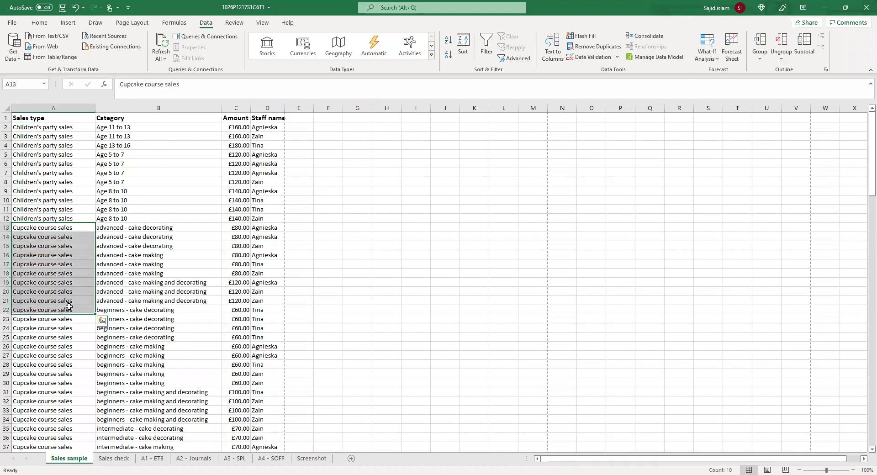
mouse_move(162, 200)
left_mouse_down()
mouse_move(160, 246)
mouse_move(160, 201)
left_mouse_up()
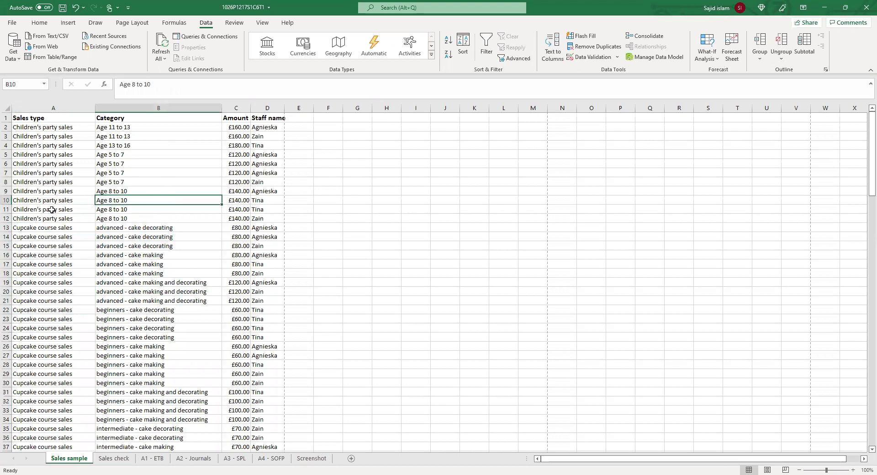
left_click_drag(59, 132, 48, 217)
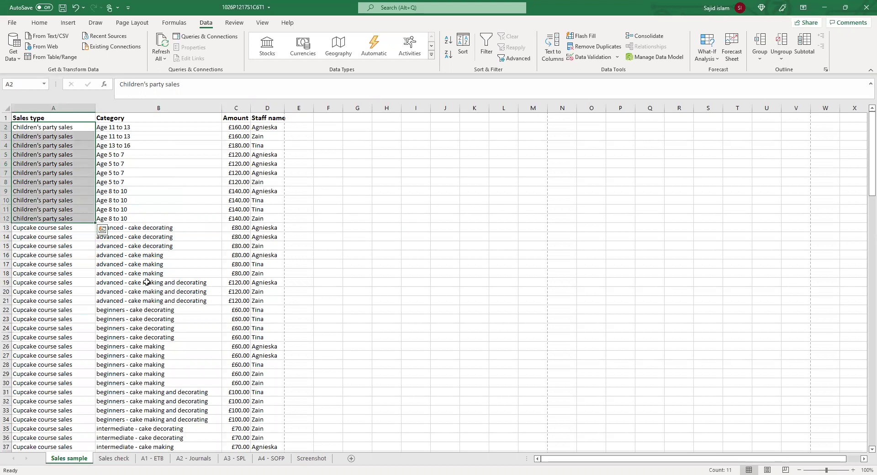
Insert a blank row above row 13 and copy the "Children's party sales" text from A12 into A13
left_click(8, 228)
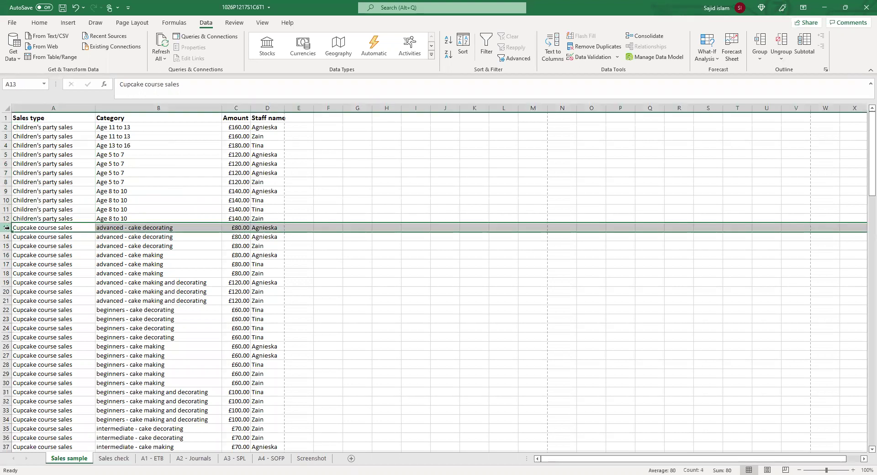
right_click(7, 228)
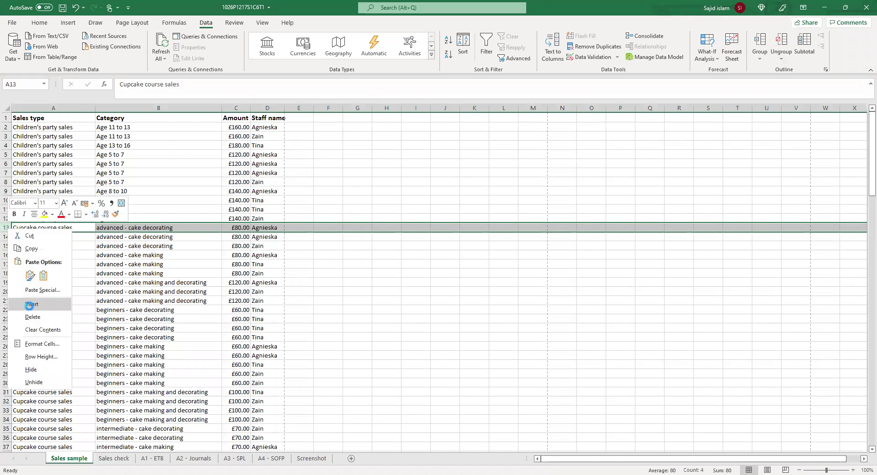
left_click(46, 299)
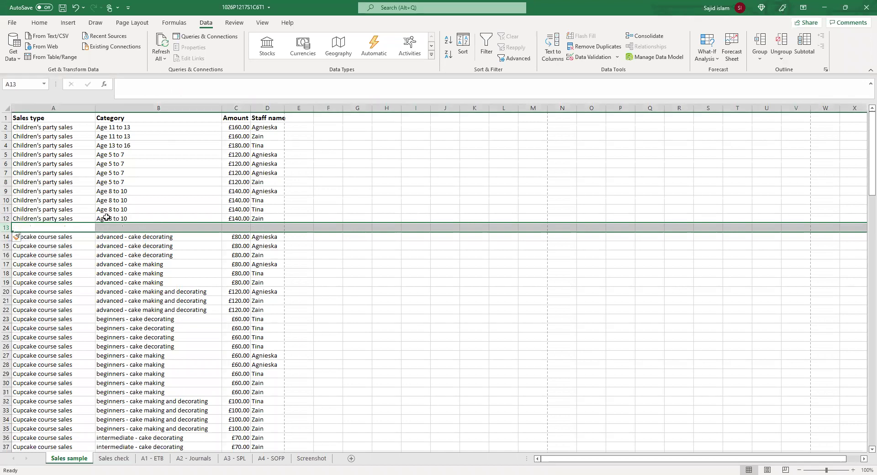
left_click(49, 218)
left_click_drag(95, 224, 105, 227)
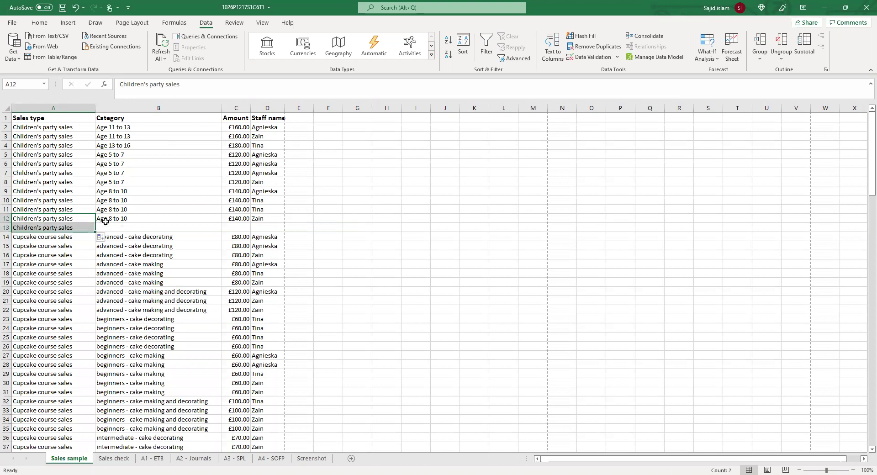
left_click(198, 86)
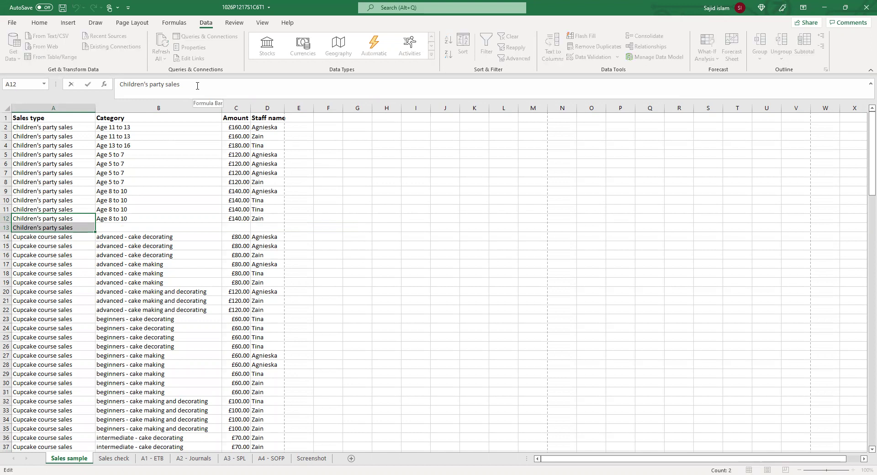
type("count")
key("Return")
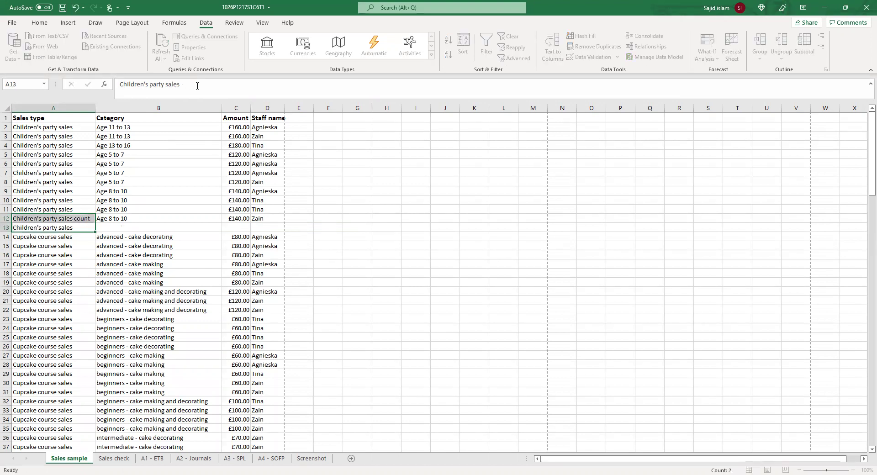
left_click(138, 230)
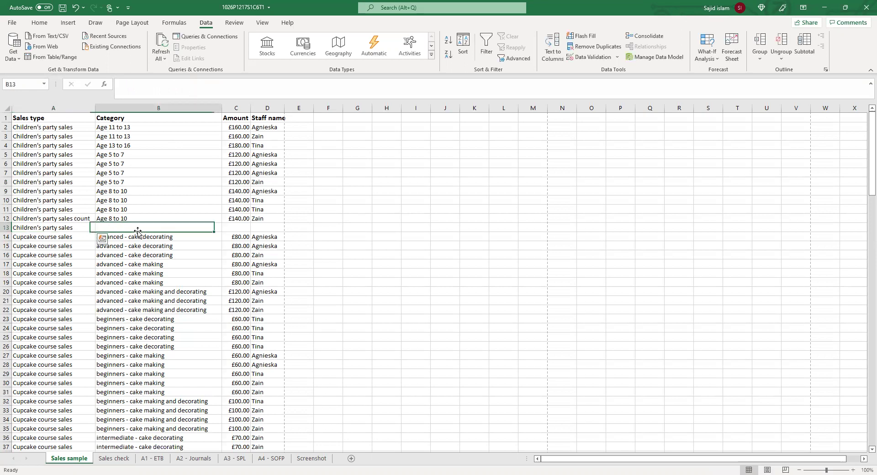
left_click(75, 221)
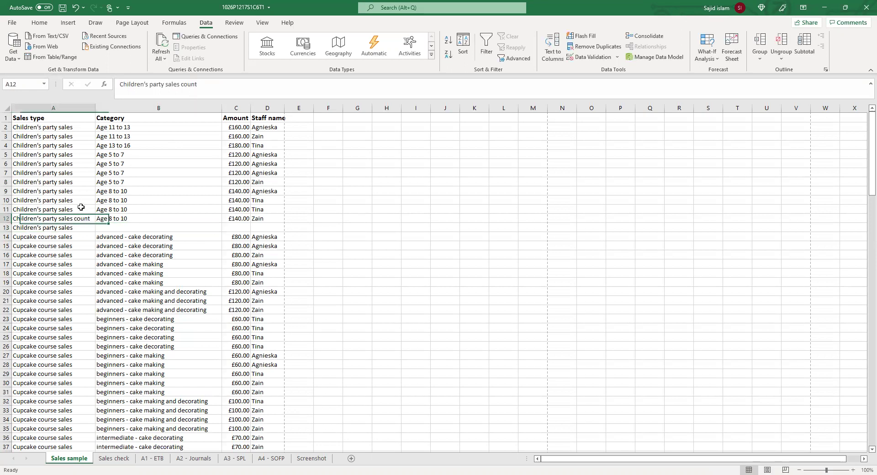
left_click(206, 86)
key("BackSpace")
key("BackSpace")
key("BackSpace")
key("BackSpace")
key("BackSpace")
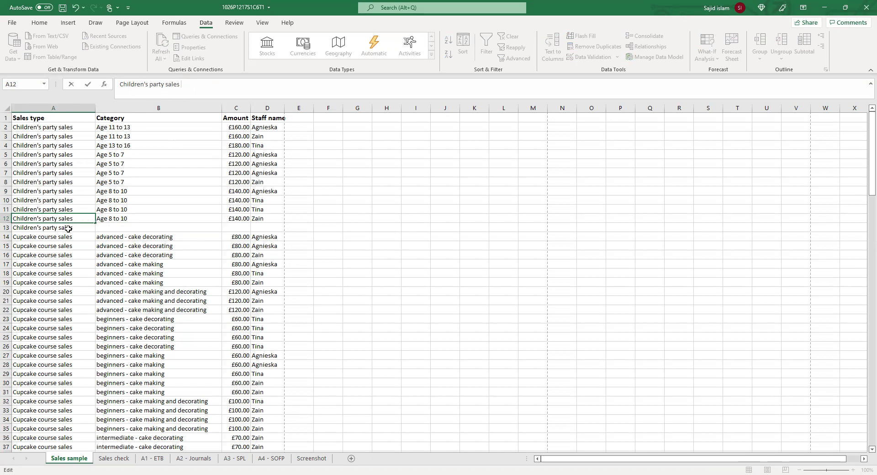
Extend the label in A13 to read "Children's party sales count"
left_click(69, 230)
left_click(216, 86)
type("count")
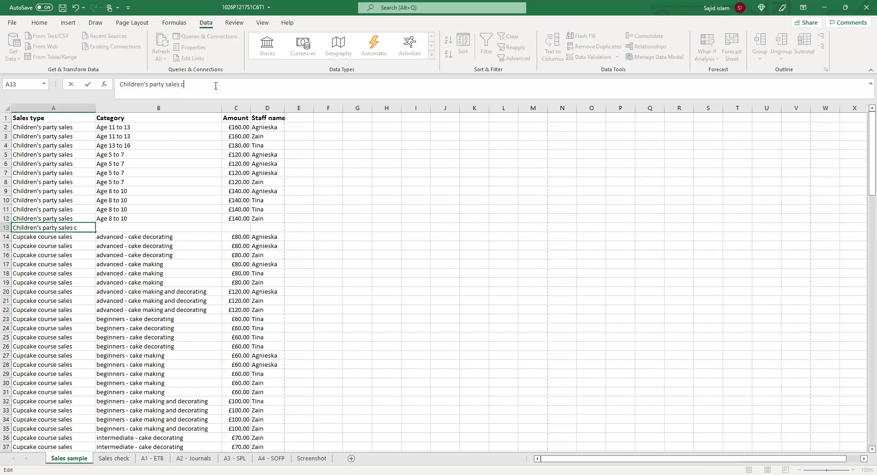
left_click(180, 211)
left_click(348, 259)
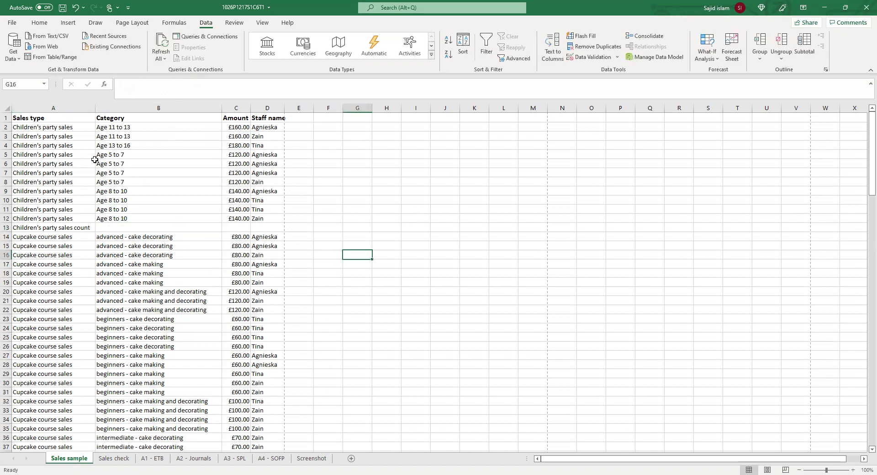
Count the children's party sales entries in B13 with the formula =COUNTA(B2:B12)
left_click_drag(134, 127, 129, 217)
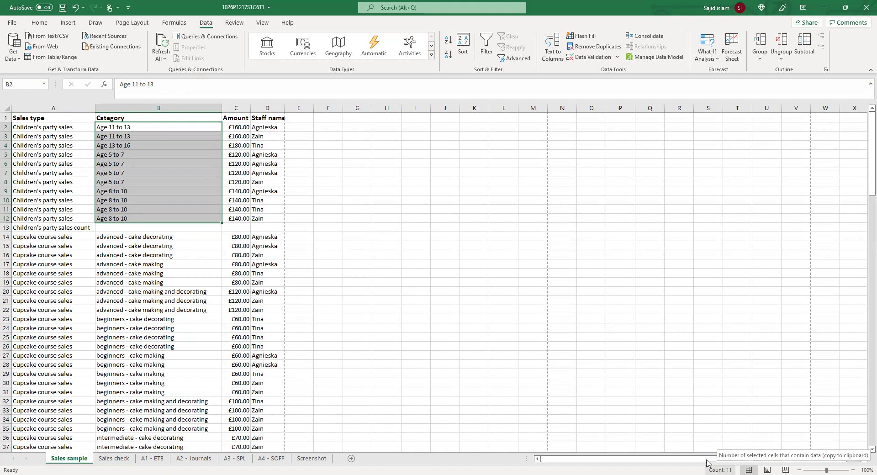
left_click(140, 227)
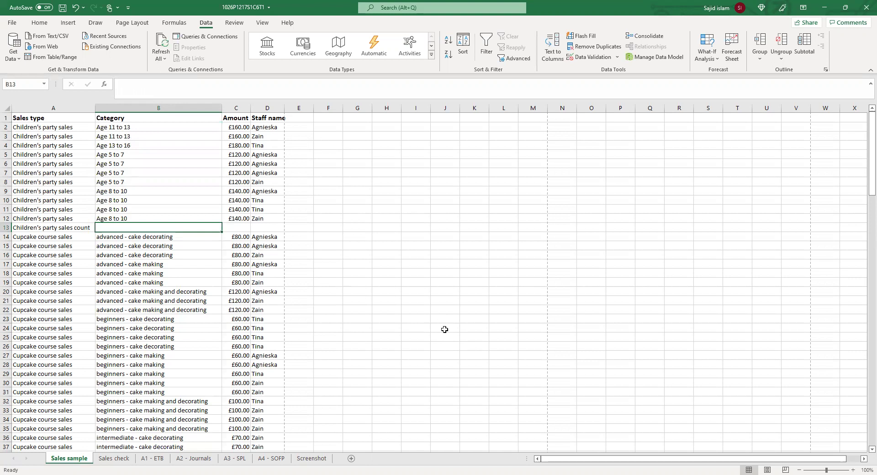
type("=")
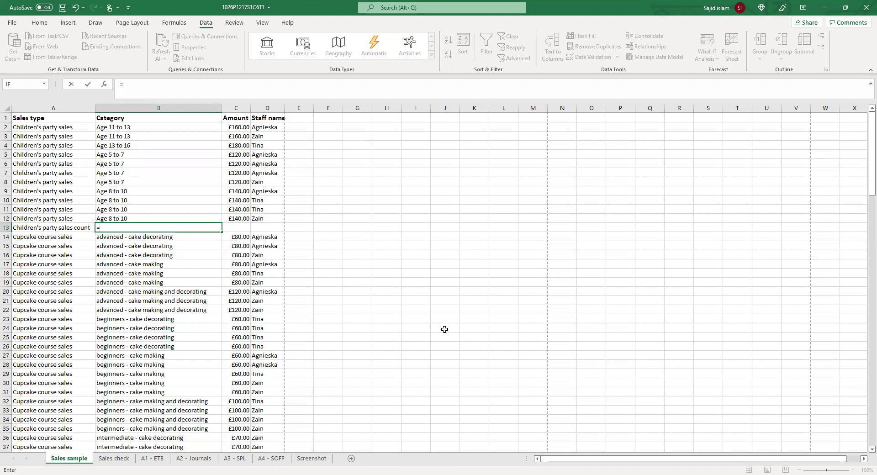
type("coun")
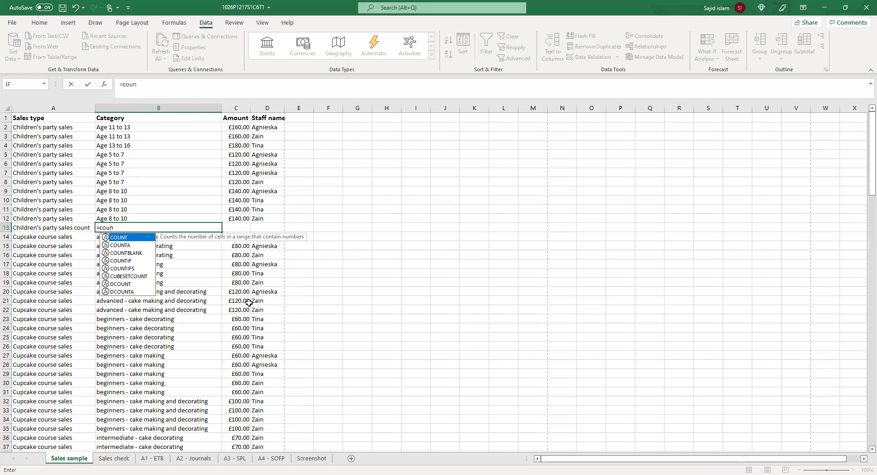
left_click(125, 245)
key("Tab")
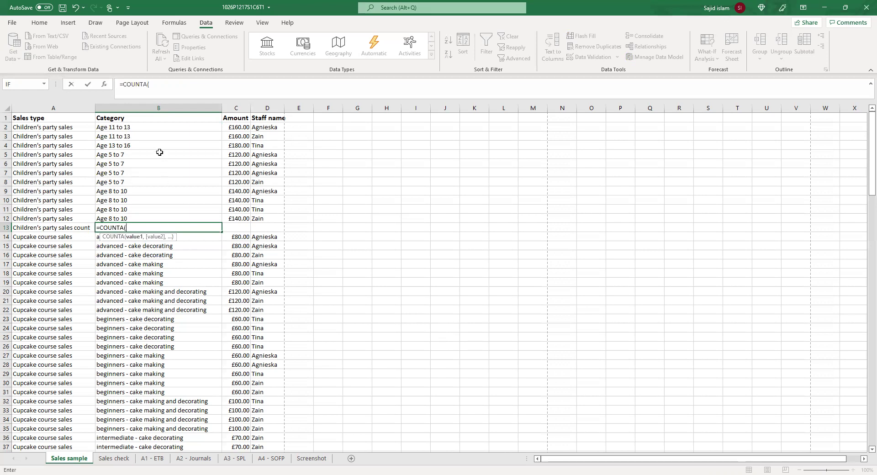
left_click(155, 128)
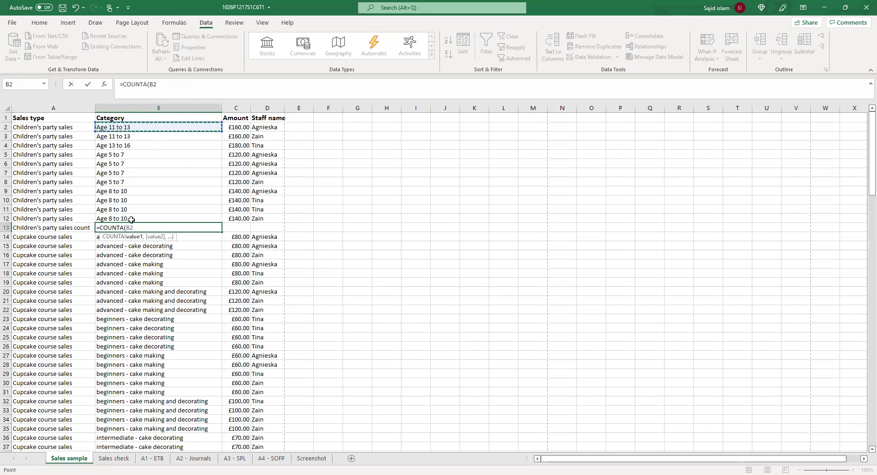
key("ctrl+shift+Down")
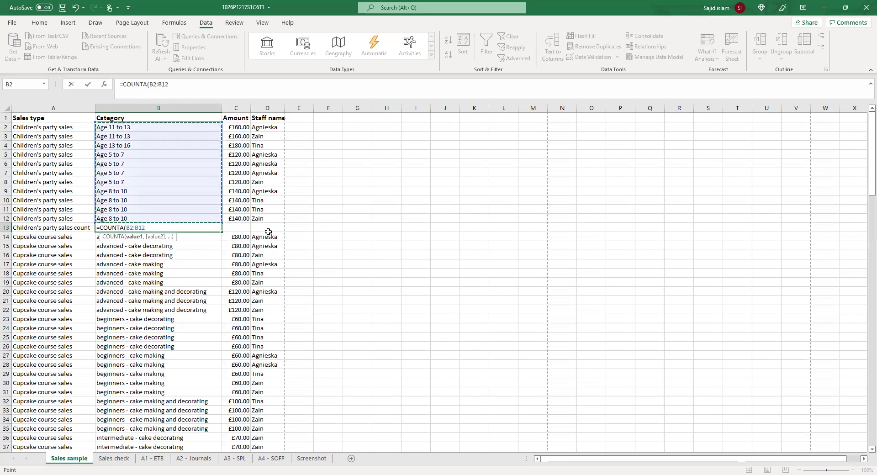
type(")")
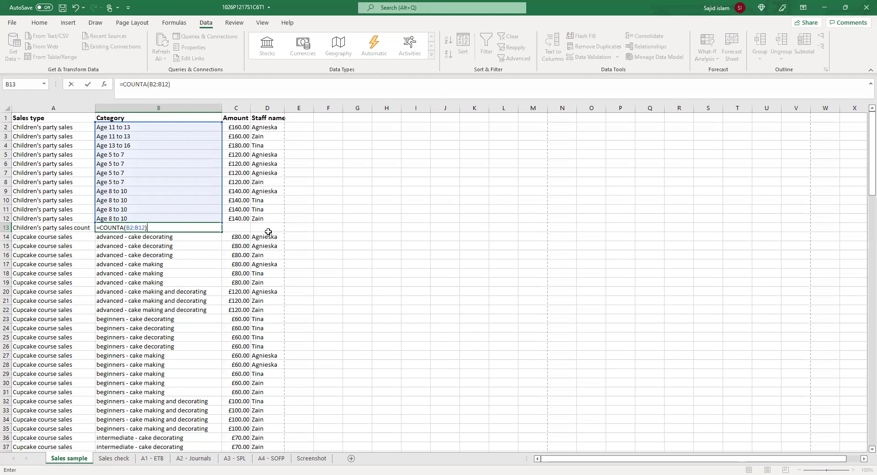
key("Return")
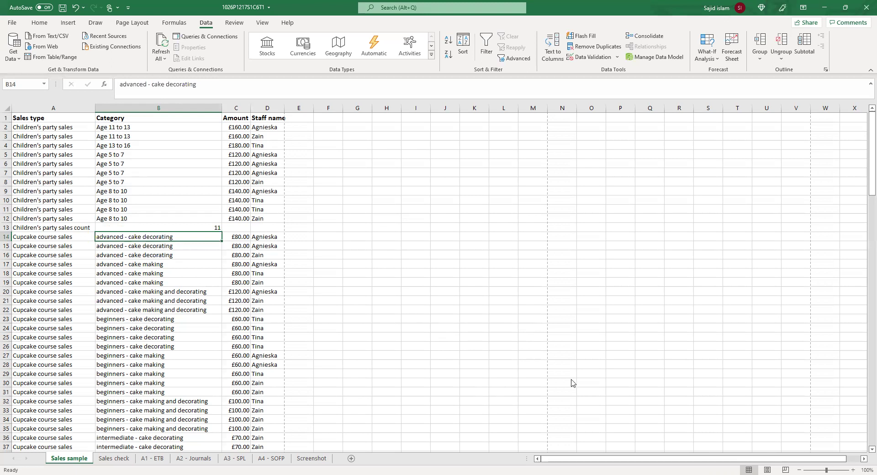
left_click(192, 229)
Insert a blank row above row 51, between the cupcake course sales and the internet sales
scroll(300, 293, "down", 4)
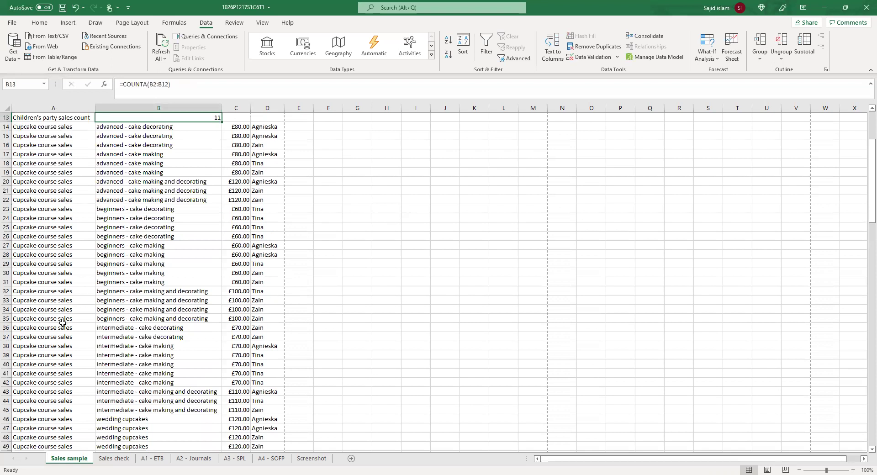
scroll(58, 324, "down", 4)
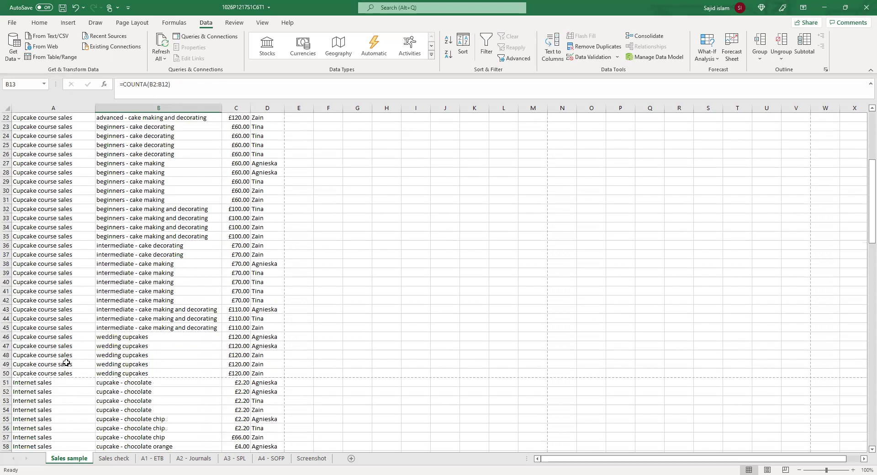
left_click(7, 355)
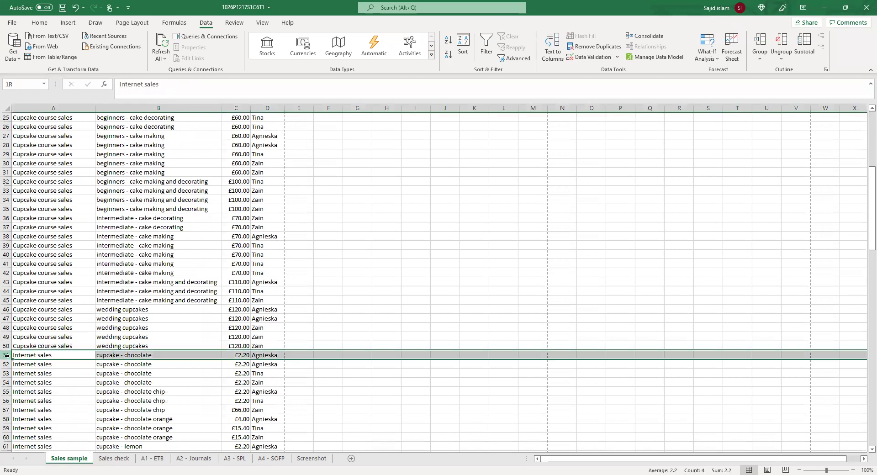
right_click(6, 356)
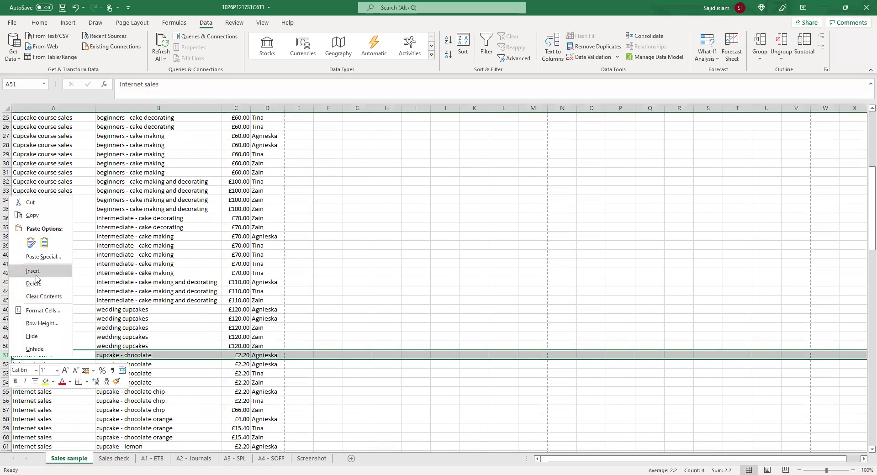
left_click(36, 274)
Copy the sales type from A50 into A51 and extend it to read "Cupcake course sales count"
scroll(122, 256, "down", 5)
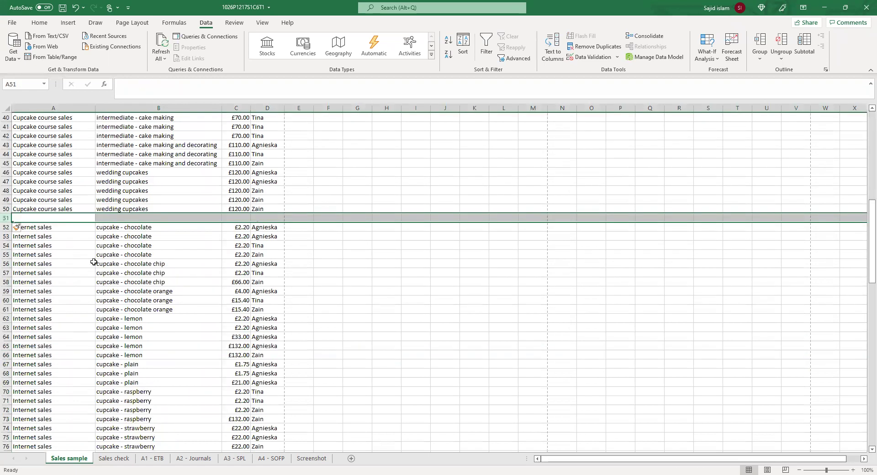
left_click(67, 210)
left_click_drag(93, 215, 93, 221)
left_click(87, 218)
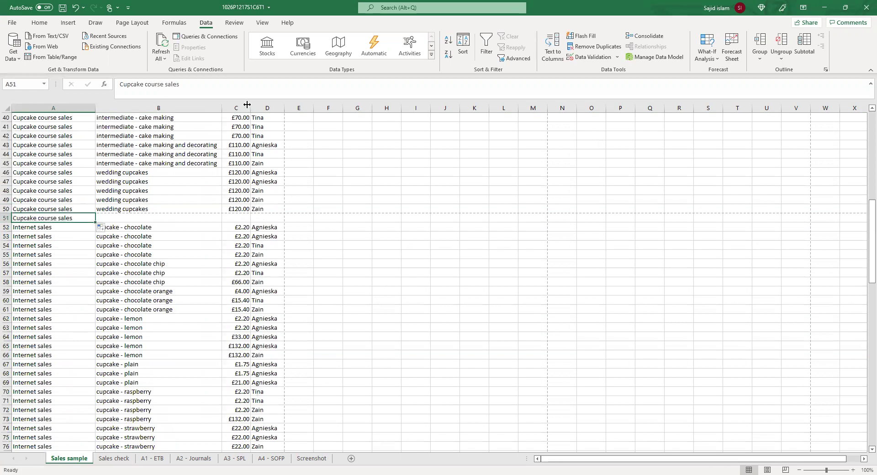
left_click(233, 85)
type("count")
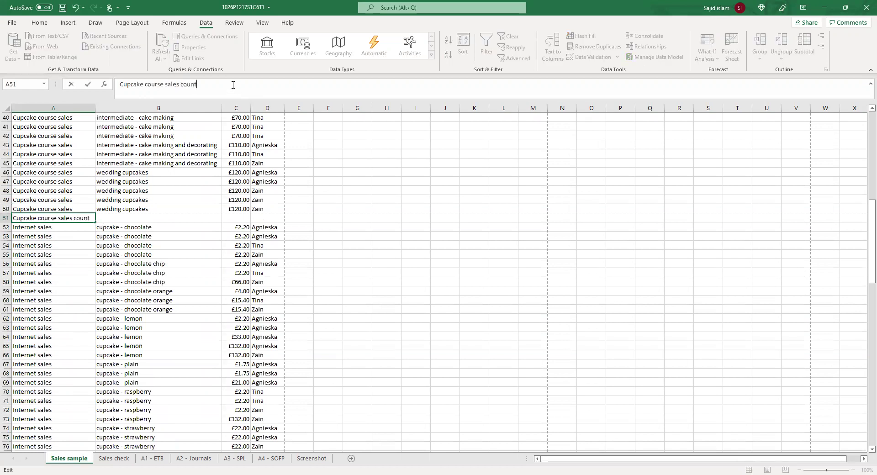
left_click(297, 243)
Count the cupcake course sales entries in B51 with the formula =COUNTA(B14:B50)
left_click(184, 219)
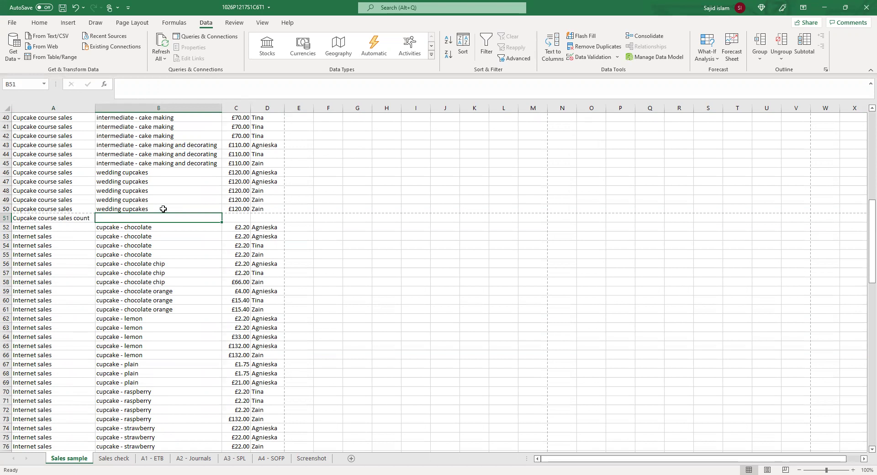
left_click_drag(163, 209, 188, 54)
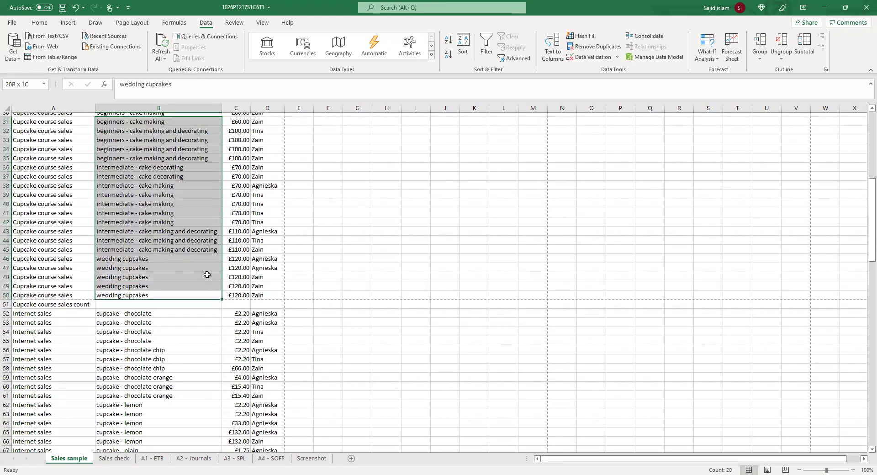
scroll(156, 280, "down", 1)
key("Down")
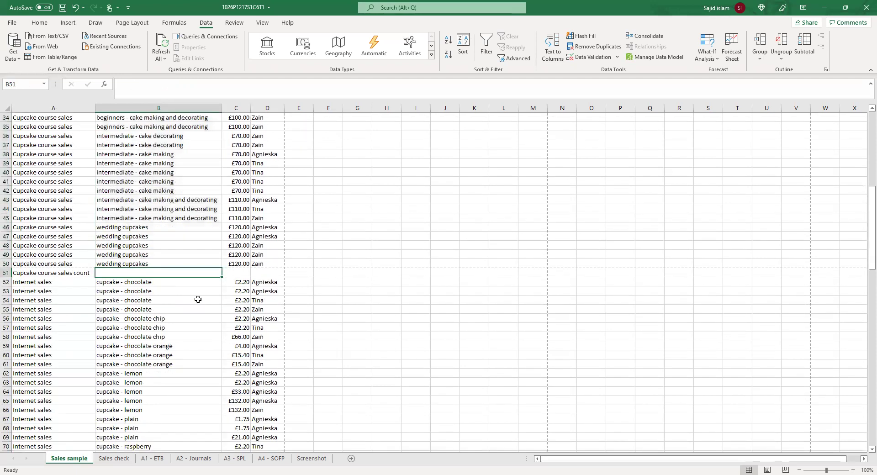
type("=")
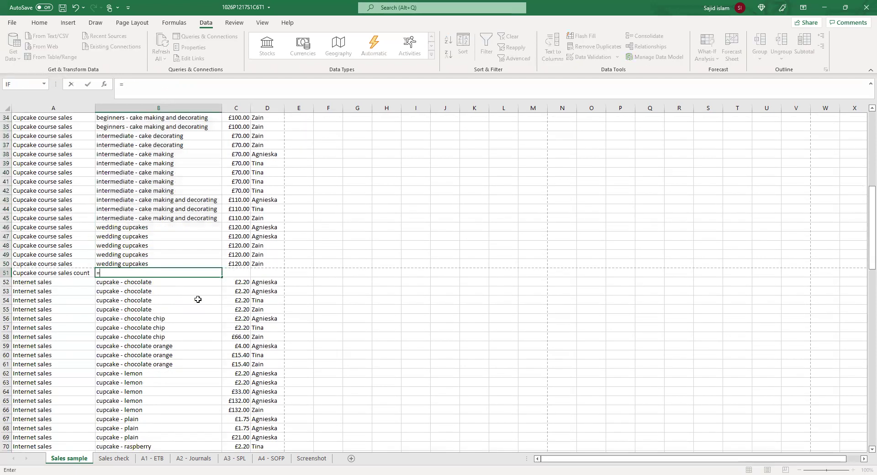
type("coun")
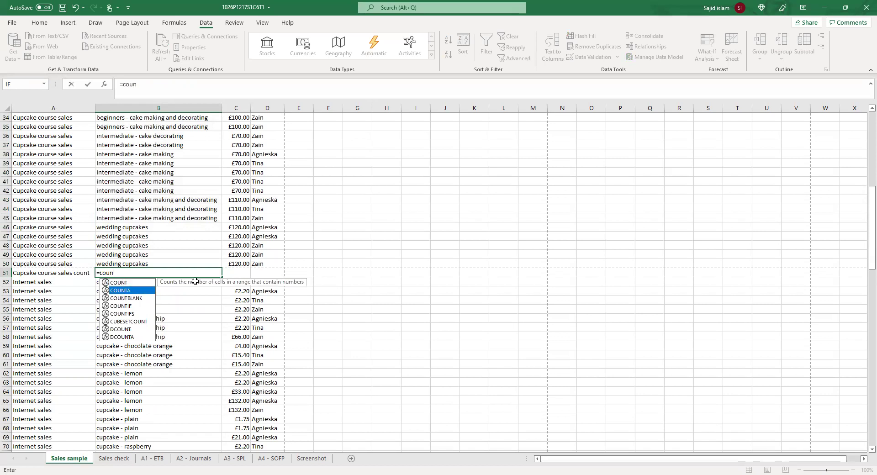
key("Tab")
left_click(165, 264)
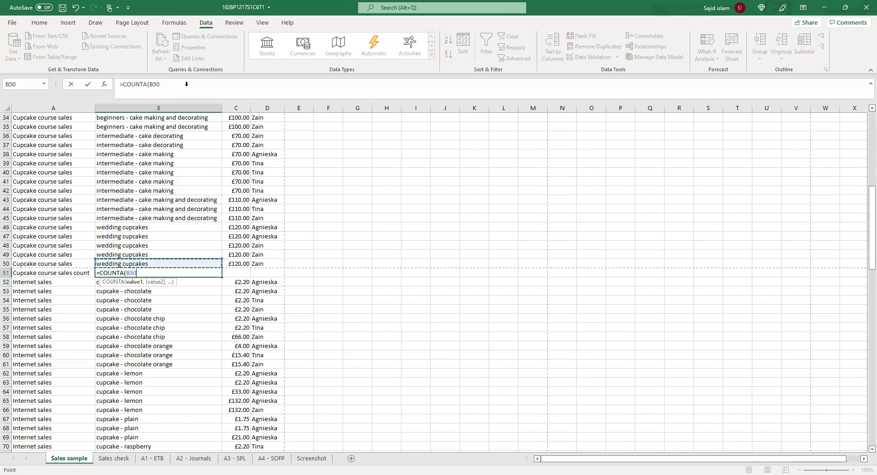
left_click_drag(183, 92, 155, 133)
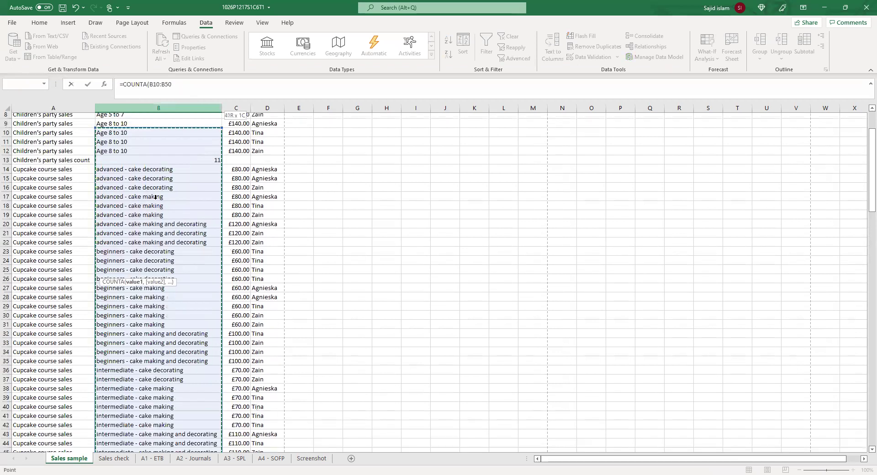
left_click_drag(151, 231, 200, 82)
type(")")
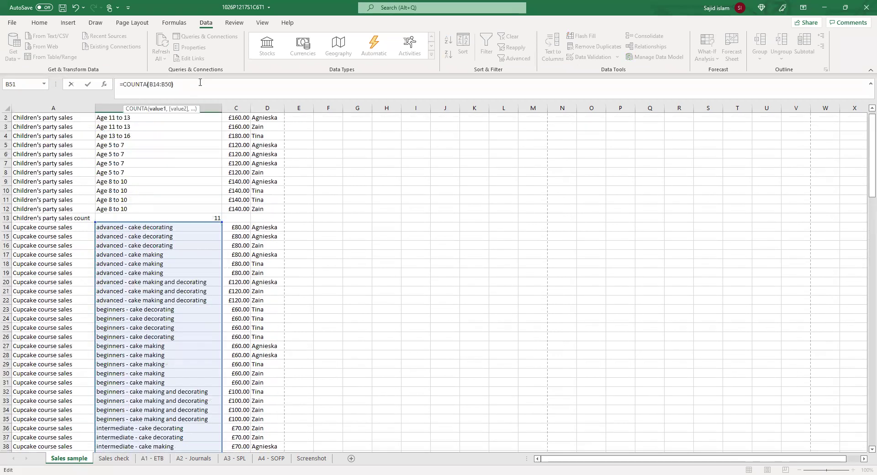
key("Return")
Insert a blank row above row 85, between the internet sales and the shop sales
scroll(200, 188, "down", 3)
scroll(236, 340, "down", 3)
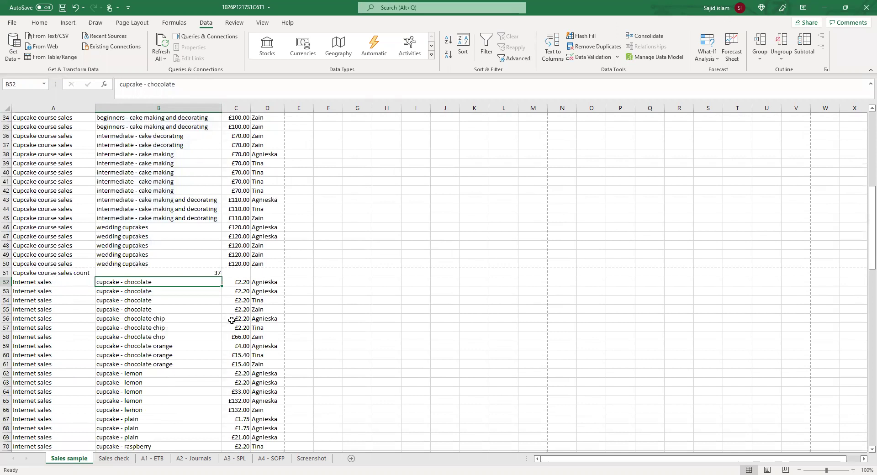
scroll(236, 320, "down", 3)
scroll(233, 321, "down", 2)
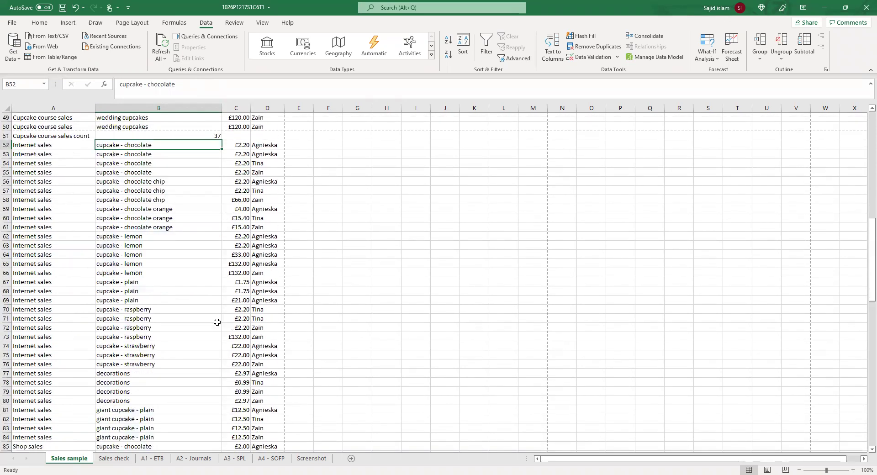
scroll(228, 273, "down", 7)
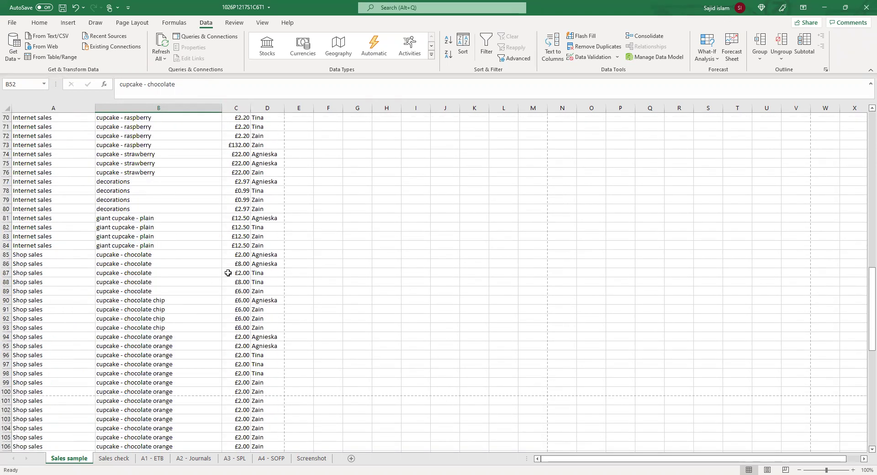
left_click(6, 254)
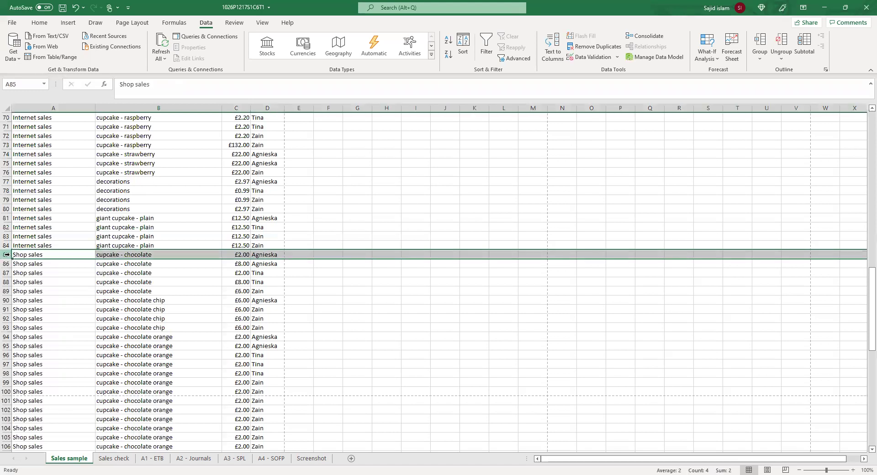
right_click(11, 255)
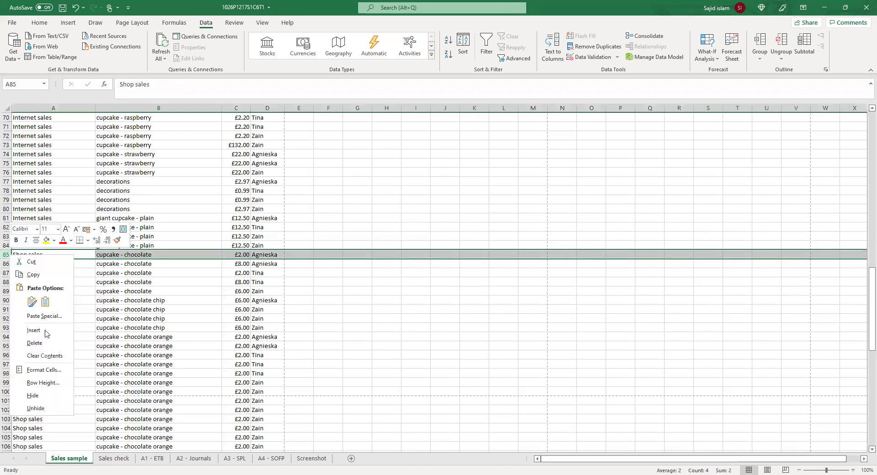
left_click(34, 331)
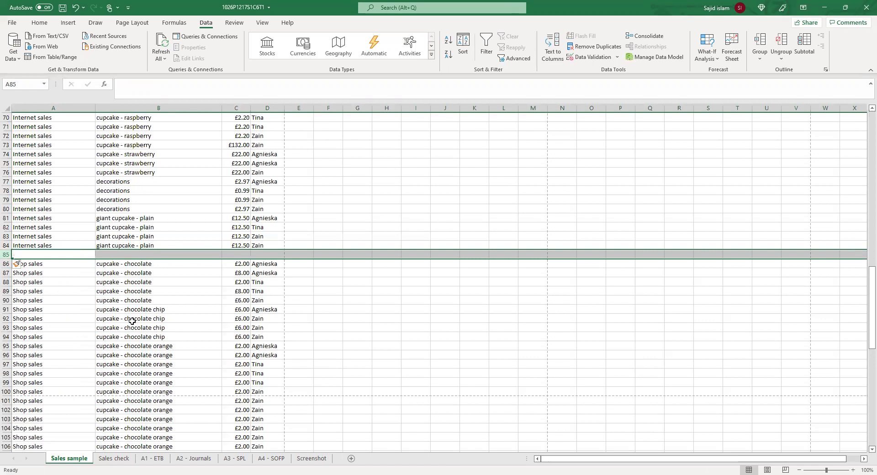
Copy the sales type from A84 into A85 and extend it to read "Internet sales count"
left_click(141, 255)
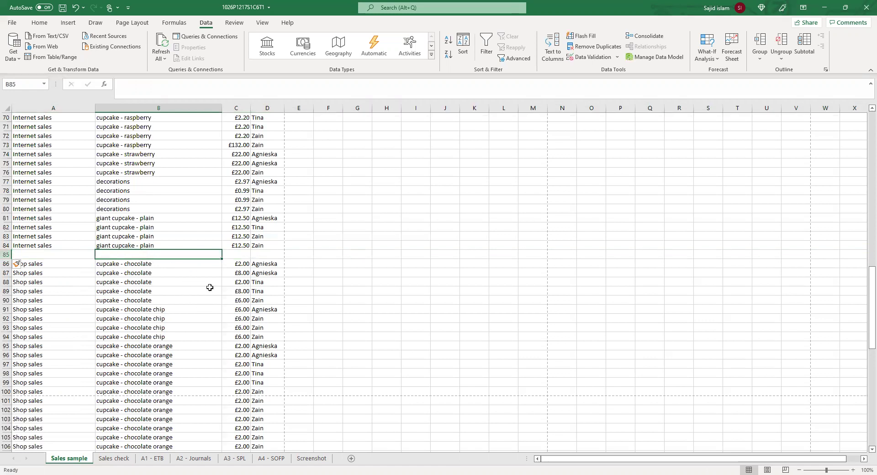
left_click(48, 247)
left_click(93, 252)
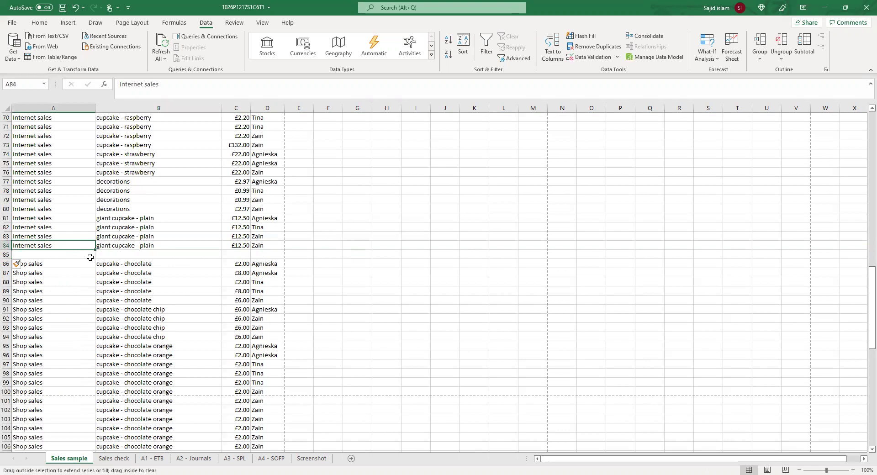
left_click_drag(112, 209, 69, 255)
left_click(69, 255)
left_click(197, 87)
type("count")
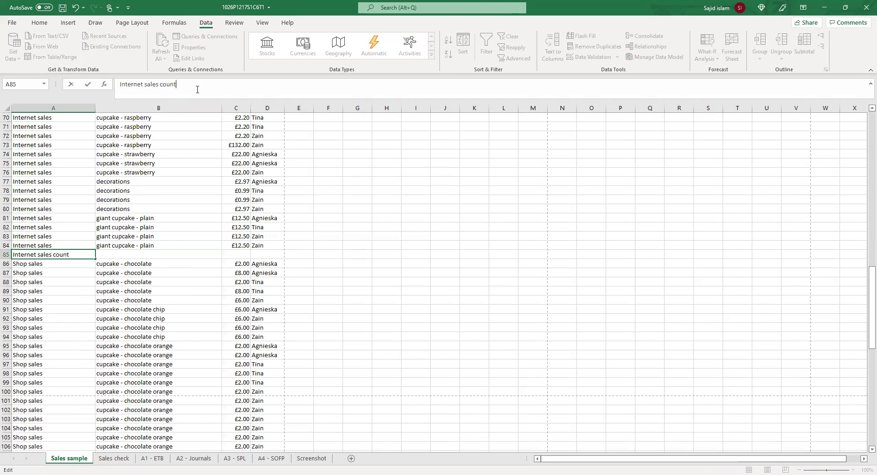
Count the internet sales entries in B85 with the formula =COUNTA(B52:B84)
left_click(169, 254)
type("=")
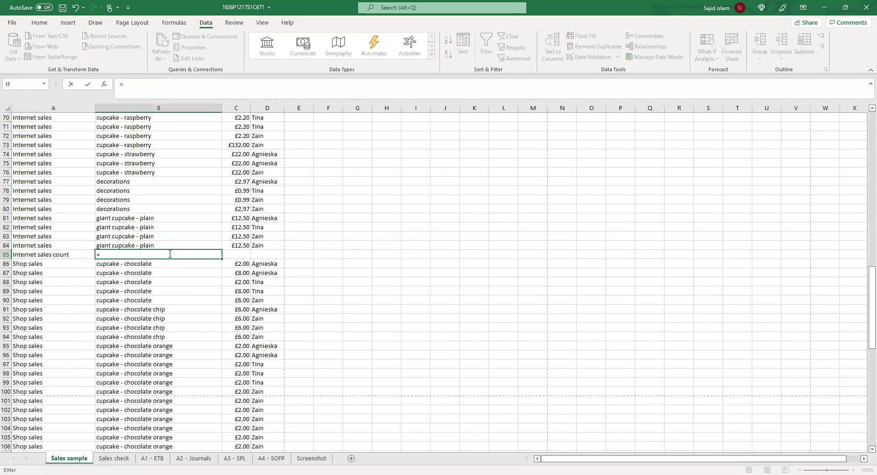
type("coun")
double_click(128, 272)
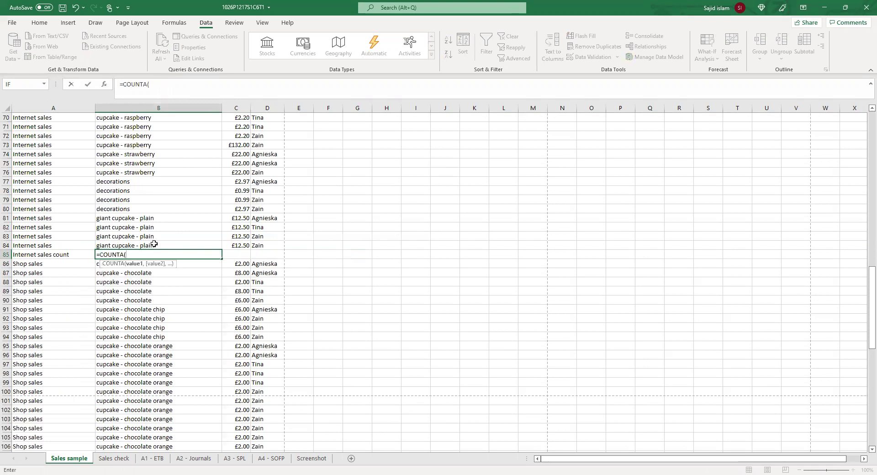
left_click(154, 245)
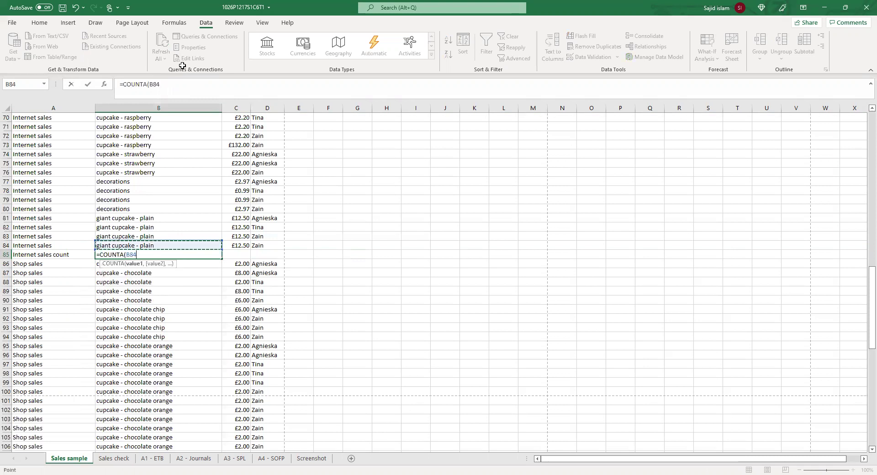
scroll(135, 346, "up", 14)
left_click(135, 347, "shift")
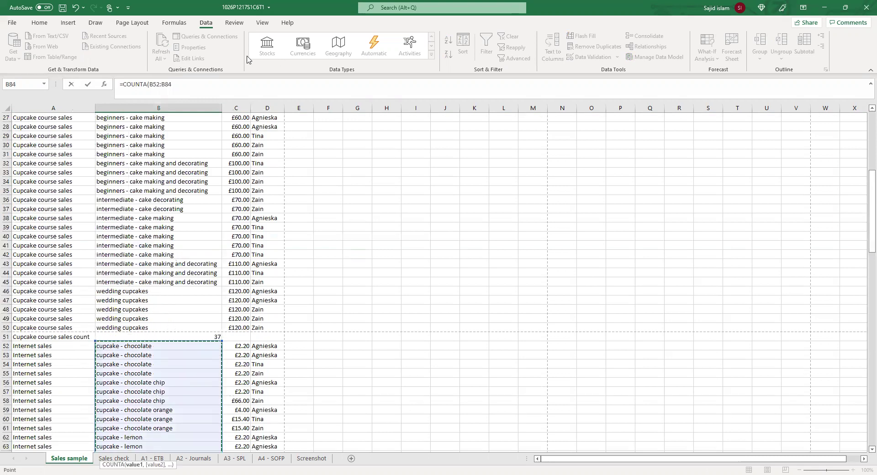
left_click(222, 87)
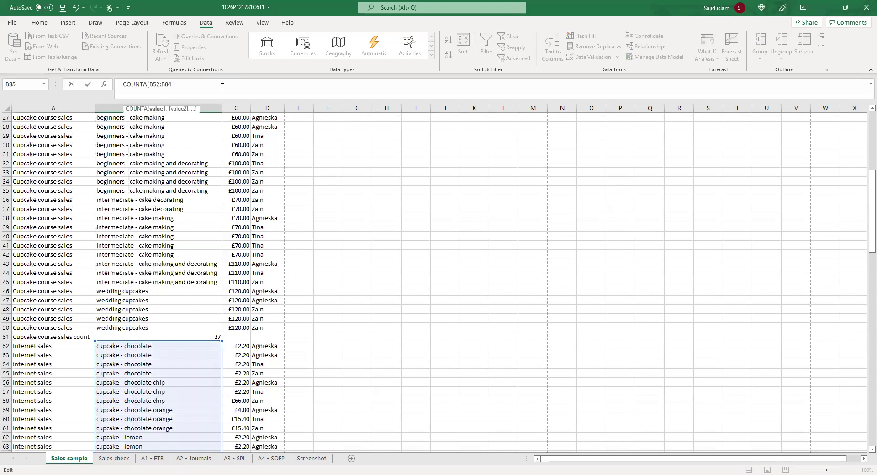
key("Return")
Copy the sales type from A148 into A149 below the shop sales and extend it to read "Shop sales count"
scroll(256, 215, "down", 11)
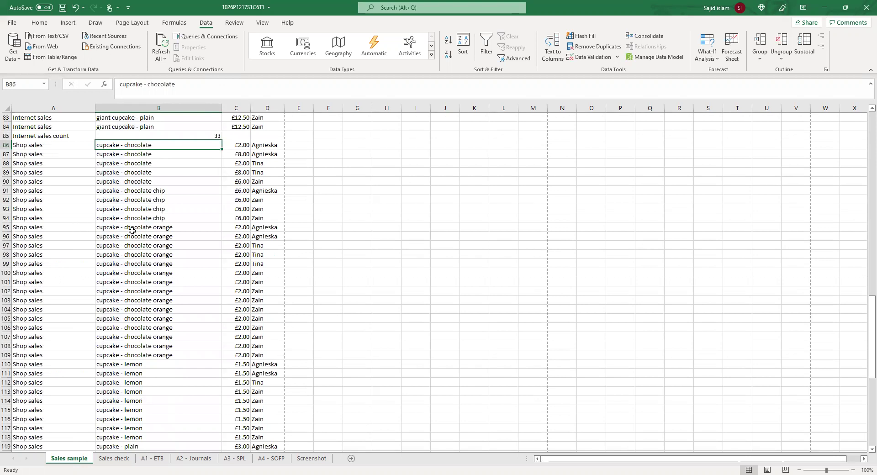
scroll(241, 241, "down", 1)
scroll(241, 242, "down", 14)
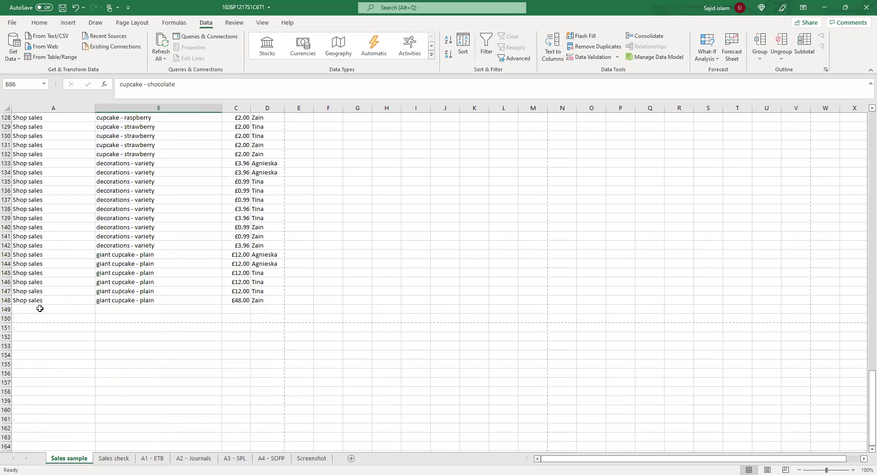
left_click(57, 301)
mouse_move(95, 311)
left_mouse_down()
mouse_move(109, 319)
mouse_move(77, 308)
left_mouse_up()
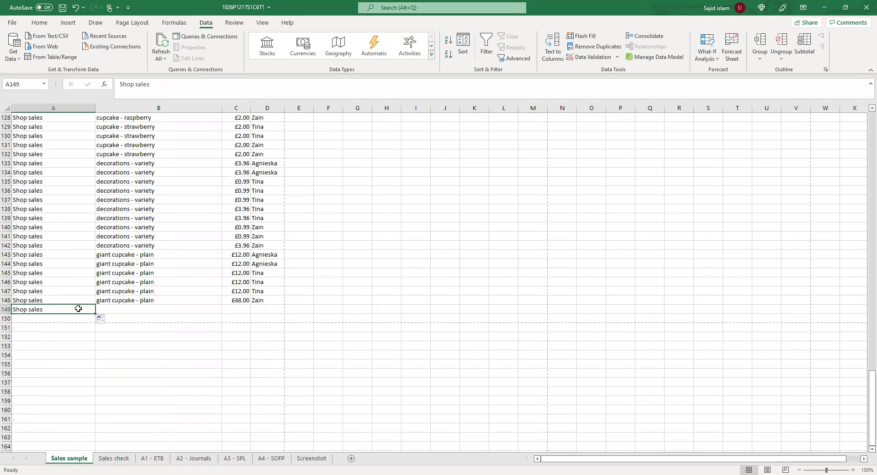
left_click(196, 85)
type("count")
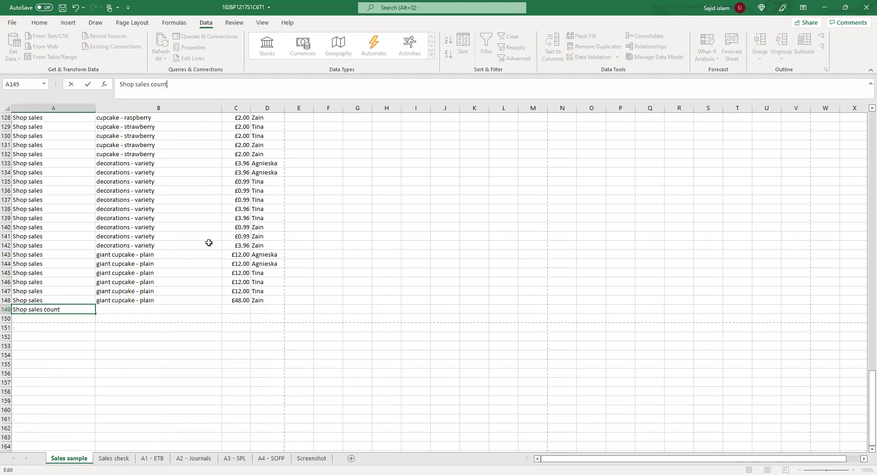
Count the shop sales entries in B149 with the formula =COUNTA(B86:B148)
left_click(186, 309)
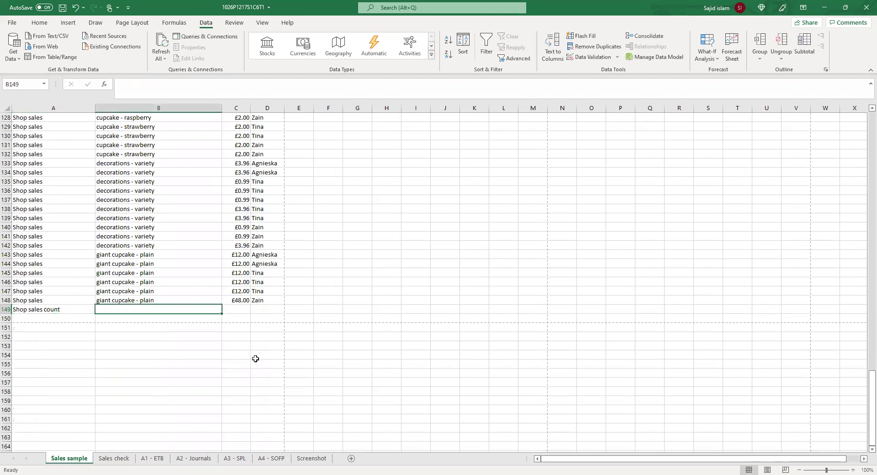
type("=")
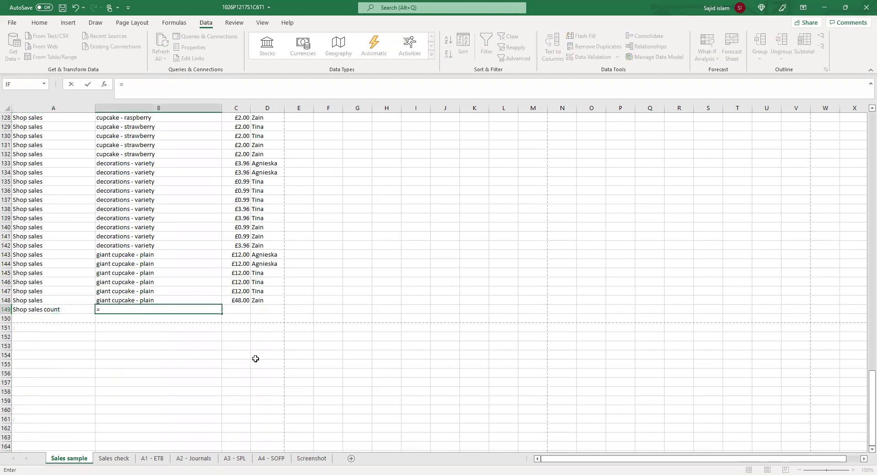
type("coun")
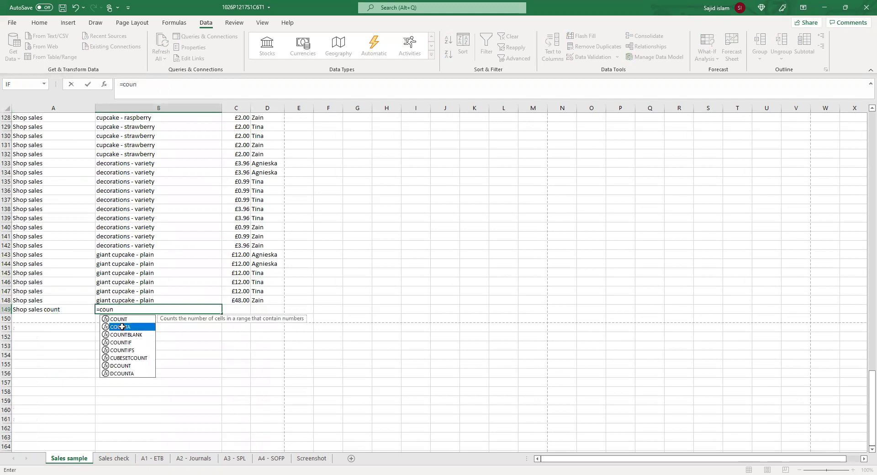
double_click(122, 327)
key("Up")
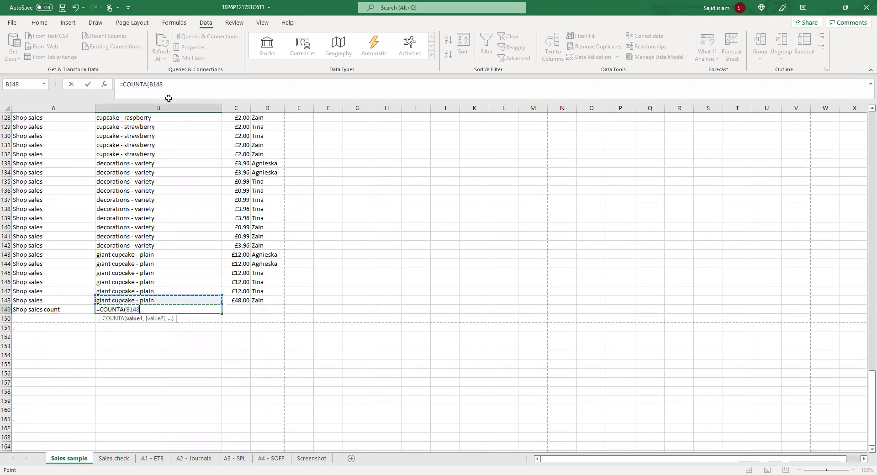
key("shift+Up")
key("shift+Up")
key("shift+Up")
key("shift+Up")
key("shift+Up")
key("shift+Up")
key("shift+Up")
key("shift+Up")
key("shift+Up")
key("shift+Up")
key("shift+Up")
key("shift+Up")
key("shift+Up")
key("shift+Up")
key("shift+Up")
key("shift+Up")
key("shift+Up")
key("shift+Up")
key("shift+Up")
key("shift+Up")
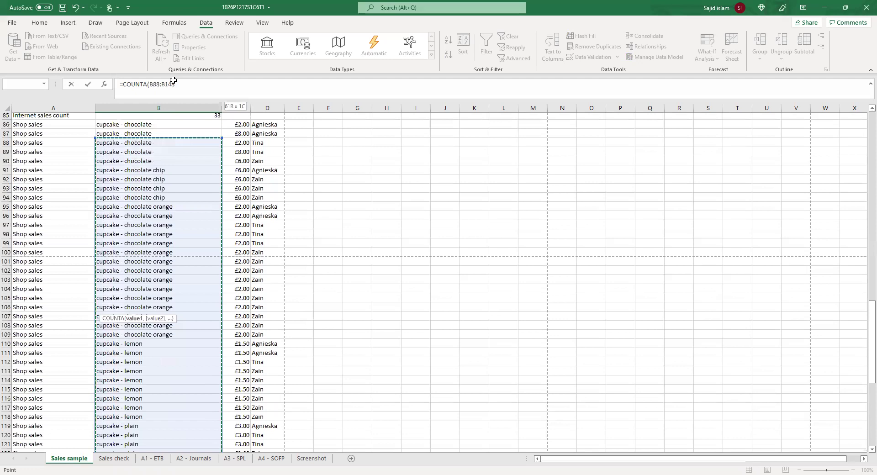
key("shift+Up")
key("shift+Up")
key("shift+Up")
key("shift+Up")
key("shift+Up")
key("shift+Up")
key("shift+Up")
key("shift+Up")
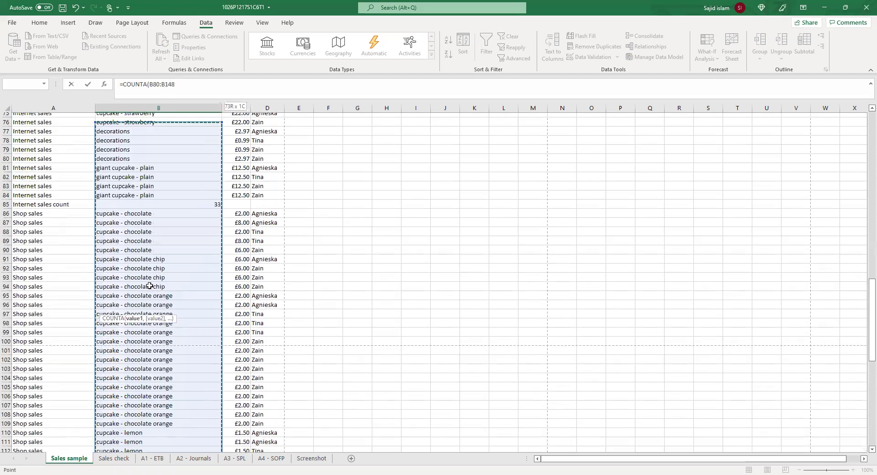
scroll(149, 286, "up", 2)
left_click(149, 286, "shift")
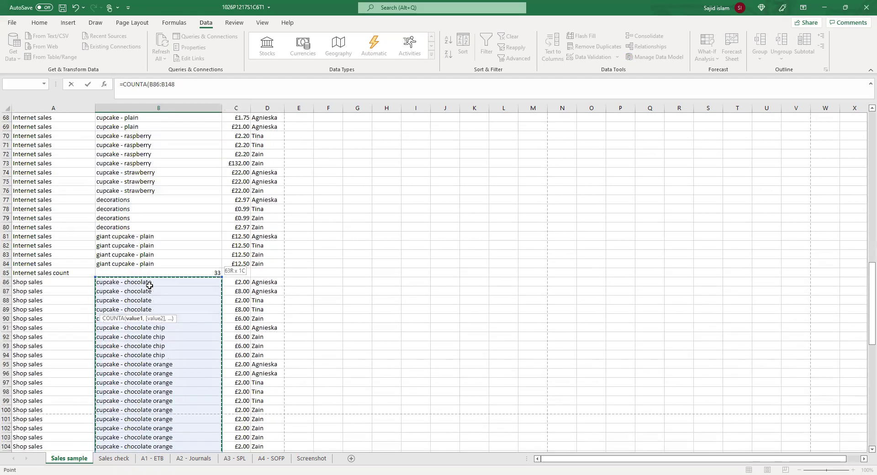
left_click(184, 84)
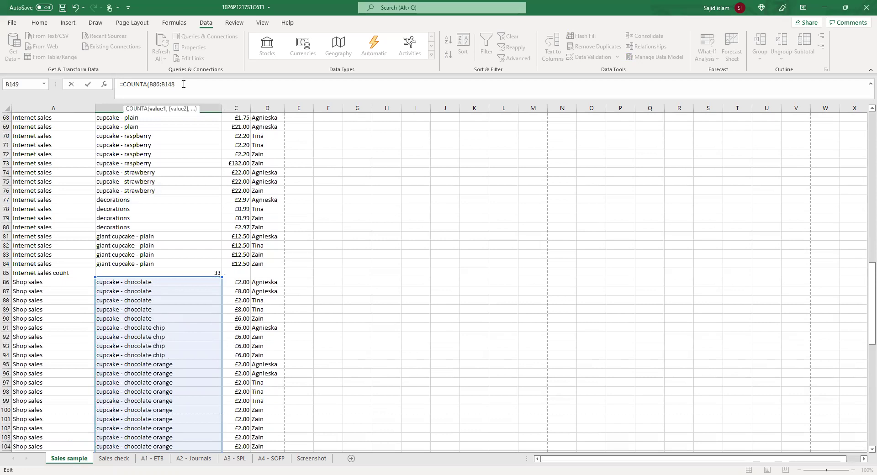
key("Return")
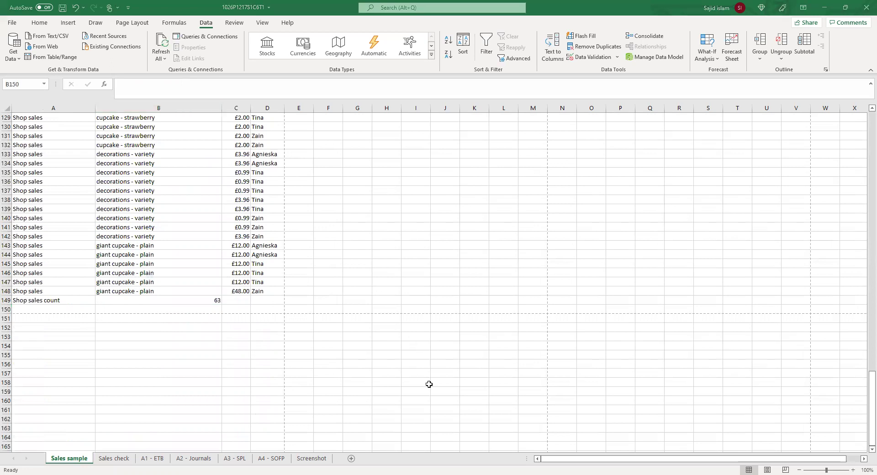
Highlight task (d) in the Surpass Viewer instructions, and return to Excel to select D2:D5 on the Sales check sheet
key("alt+Tab")
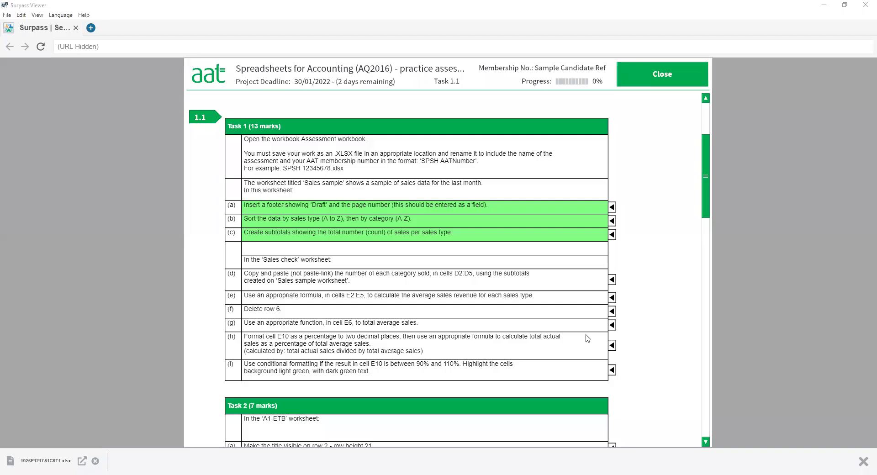
left_click(613, 280)
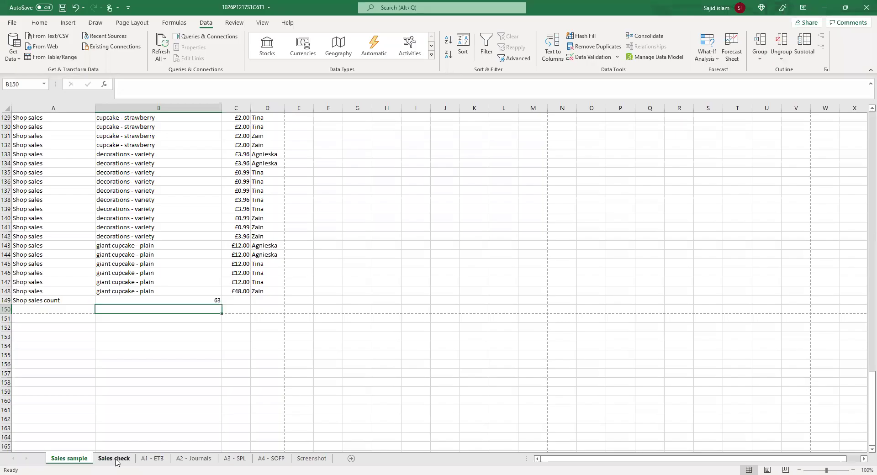
left_click(114, 458)
left_click_drag(275, 126, 273, 154)
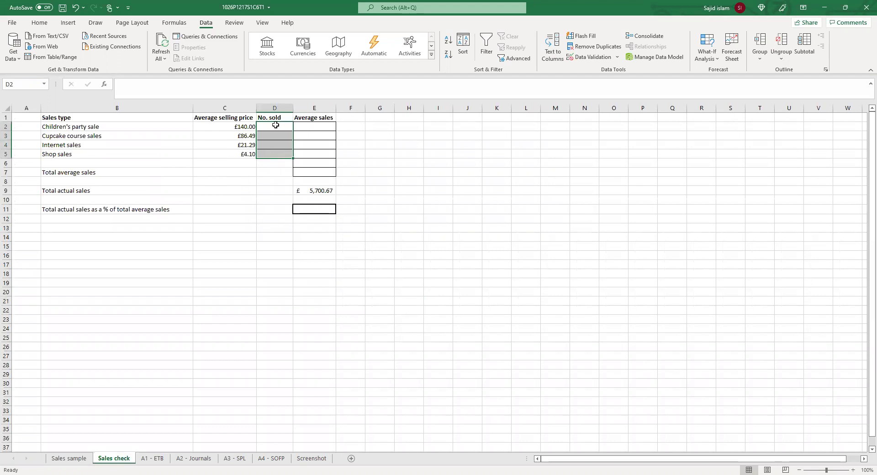
Review the four sales type counts in B13, B51, B85 and B149 on the Sales sample sheet
left_click(66, 460)
scroll(200, 346, "up", 20)
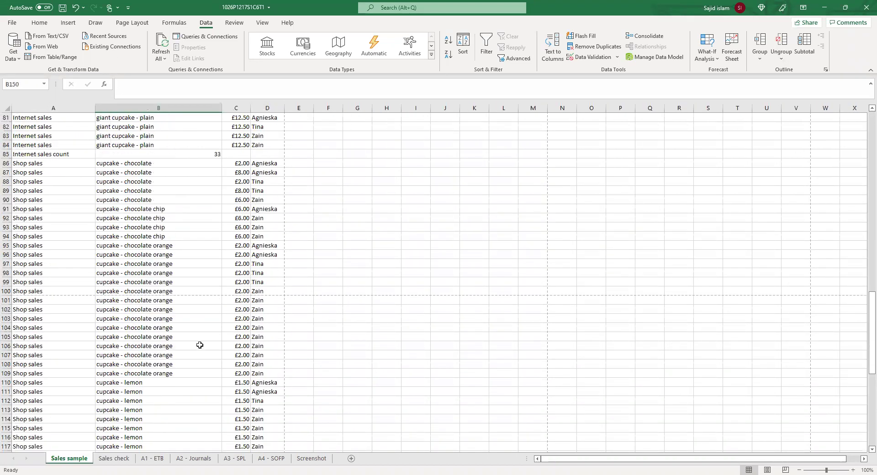
scroll(199, 345, "up", 12)
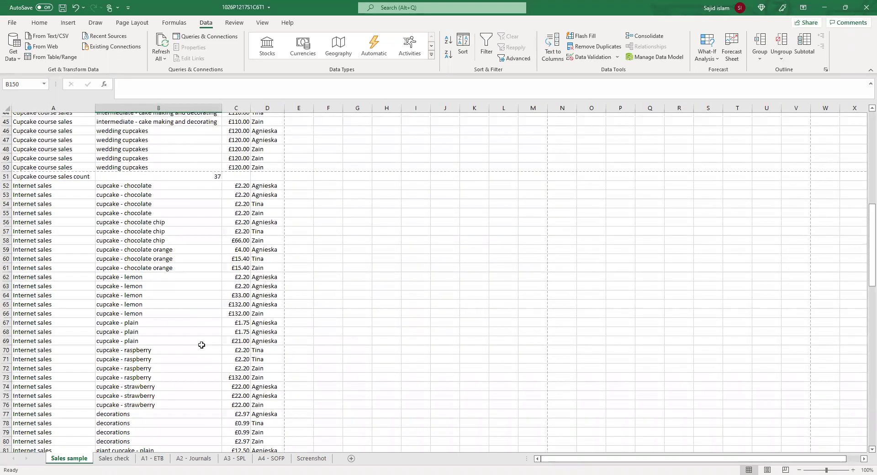
scroll(201, 345, "up", 6)
left_click(211, 129)
scroll(271, 353, "down", 10)
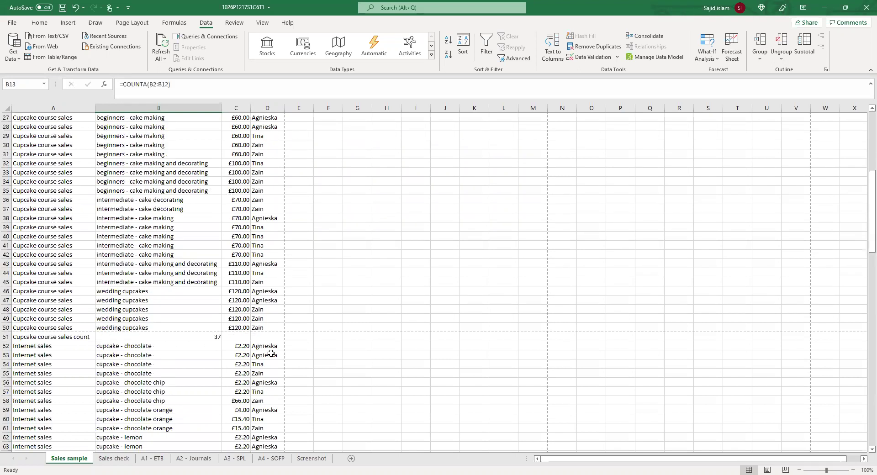
left_click(198, 201)
scroll(203, 218, "down", 8)
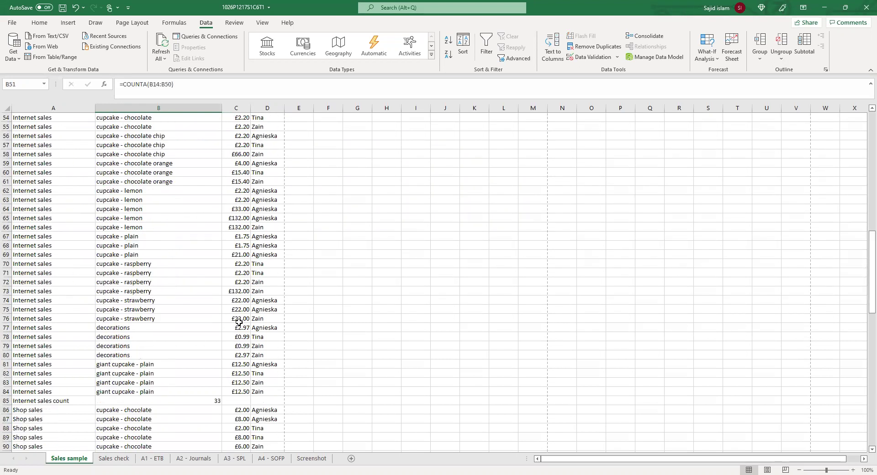
left_click(204, 291)
scroll(240, 339, "down", 19)
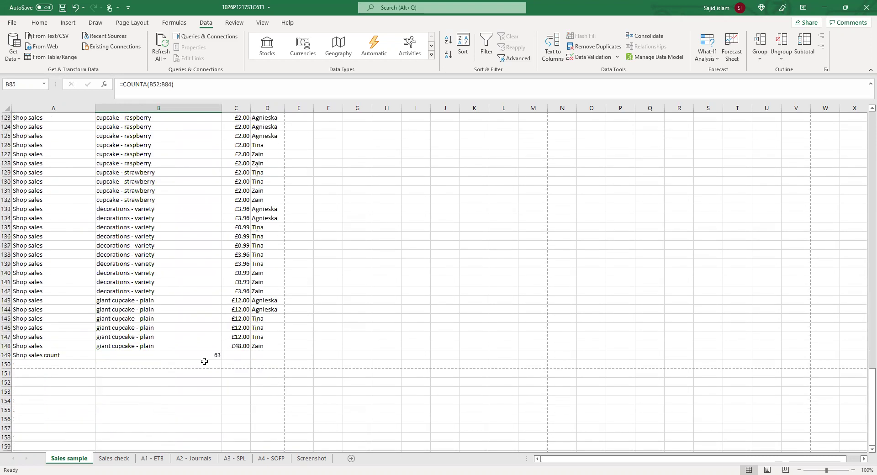
left_click(204, 356)
Enter the numbers sold 11, 37, 33 and 63 in cells D2:D5 of the Sales check sheet
left_click(119, 462)
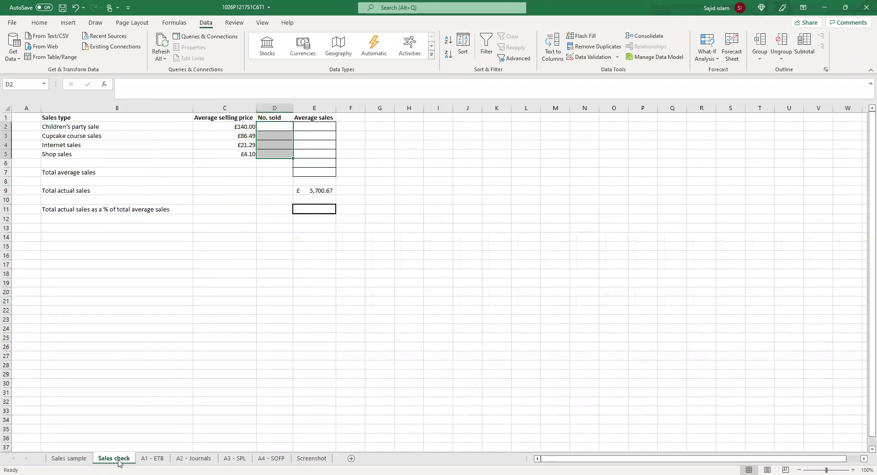
left_click(277, 126)
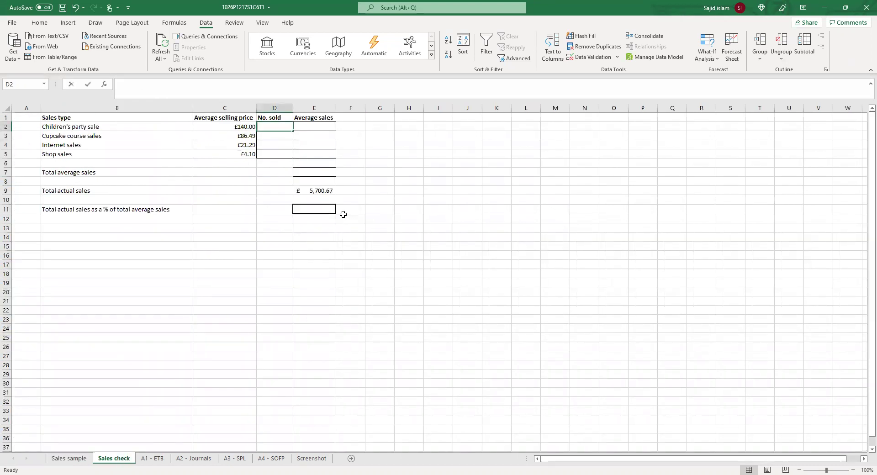
type("11")
key("Return")
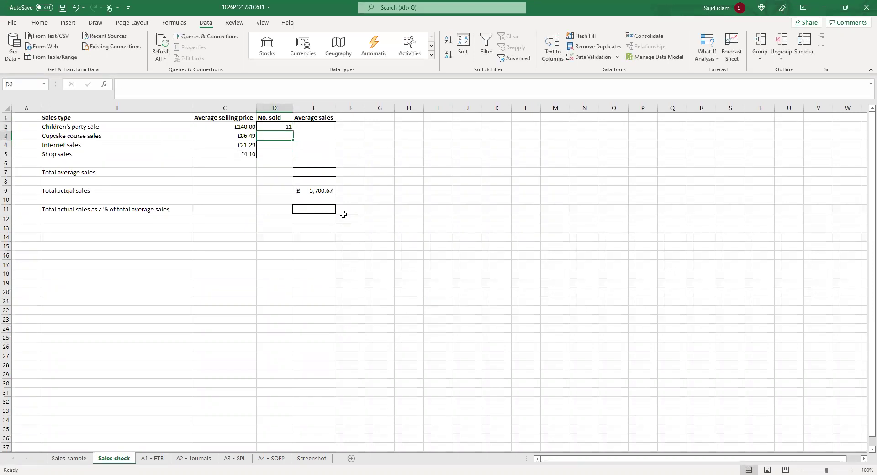
type("37")
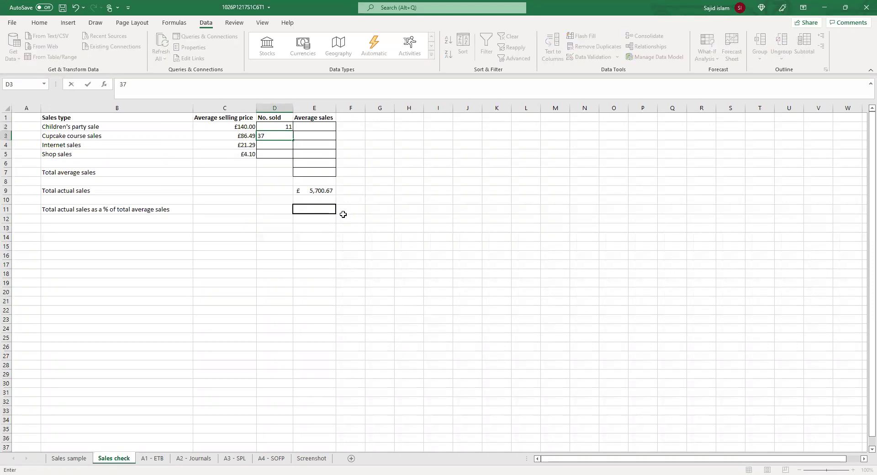
key("Return")
type("33")
key("Return")
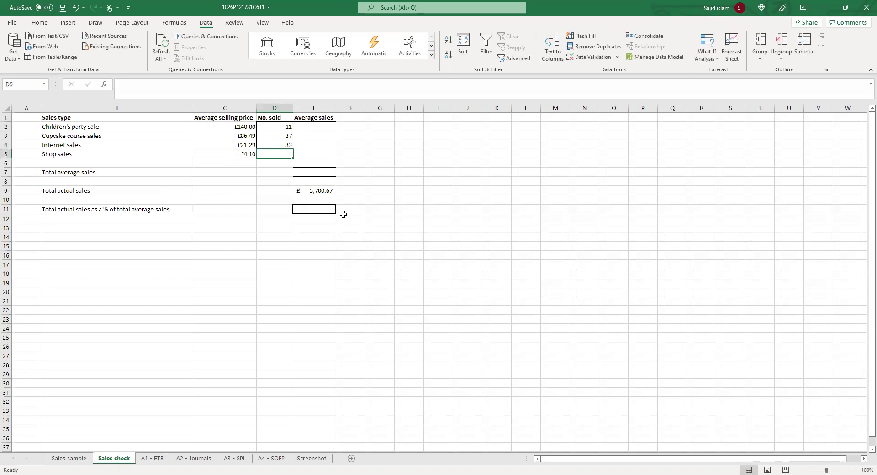
type("63")
key("Return")
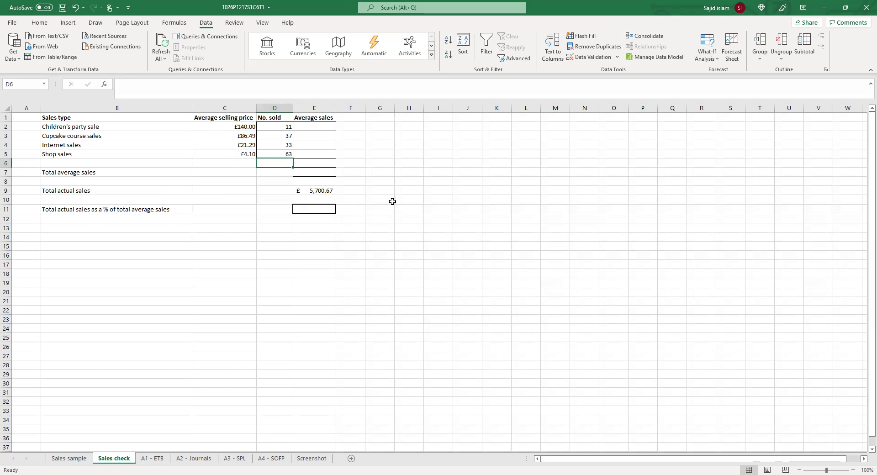
Calculate the average sales in E2 with the formula =C2*D2 and fill it down to E5
left_click(305, 123)
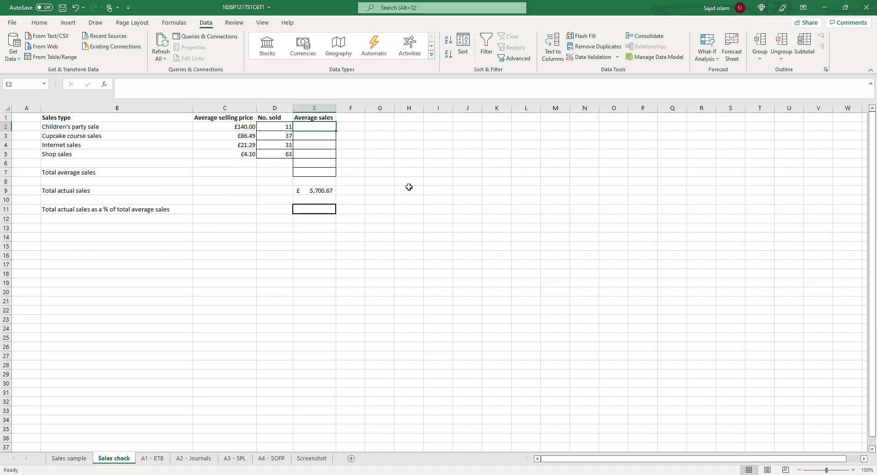
left_click(232, 127)
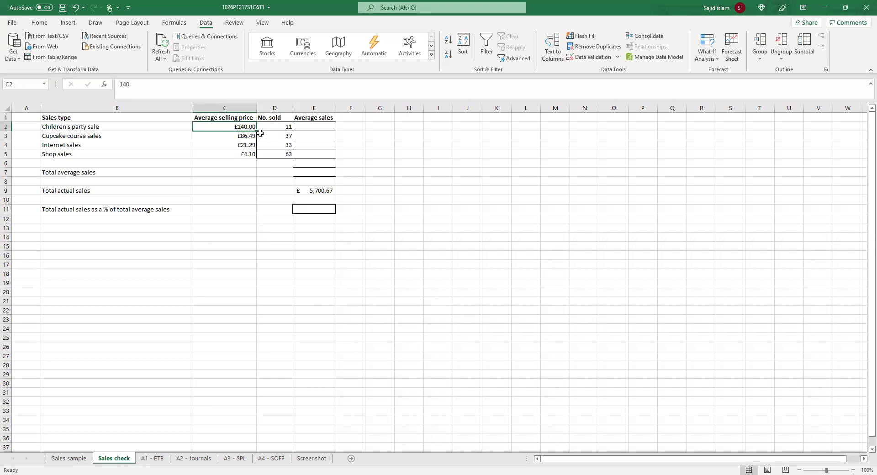
left_click(241, 135)
left_click(238, 146)
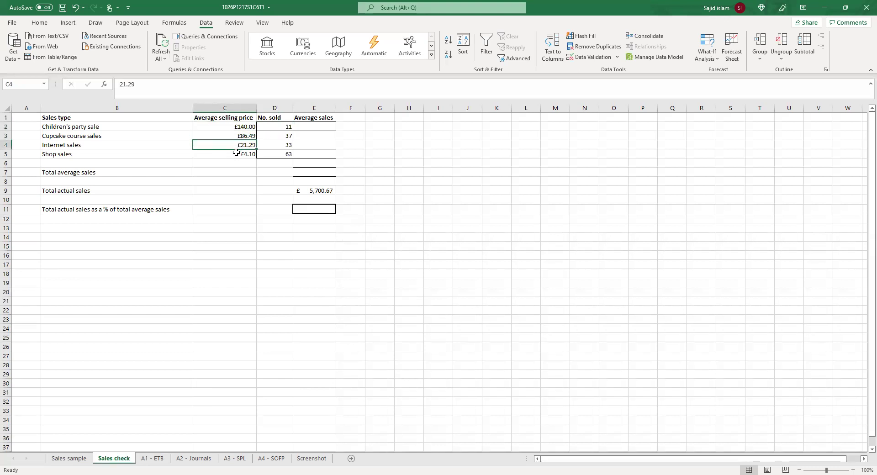
left_click(318, 126)
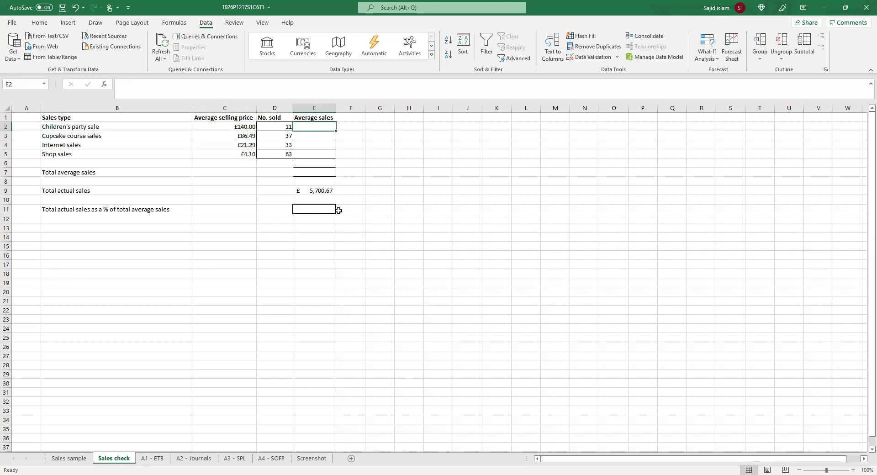
type("=")
left_click(232, 127)
type("*")
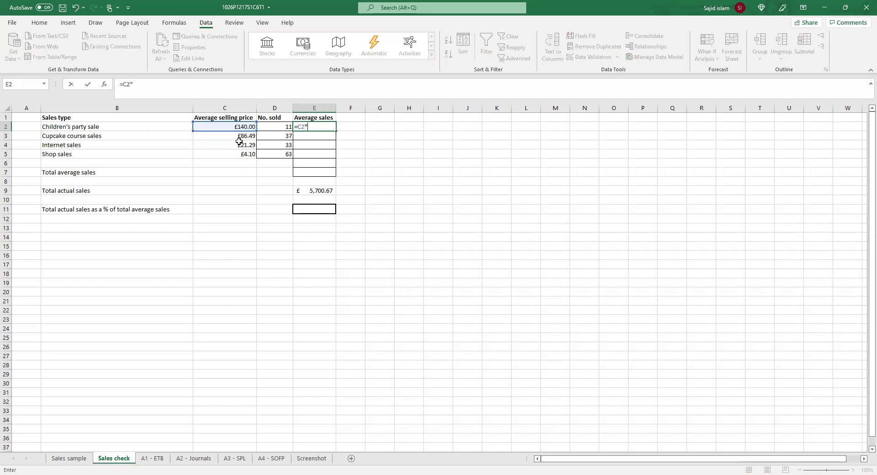
left_click(271, 127)
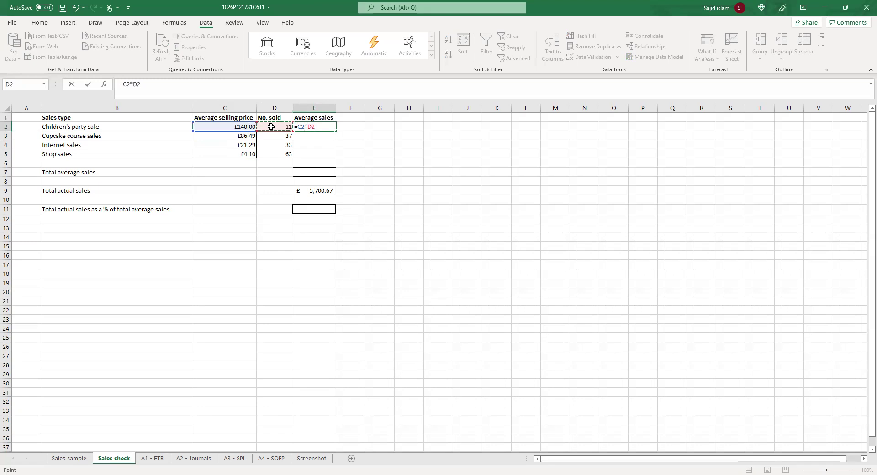
key("Return")
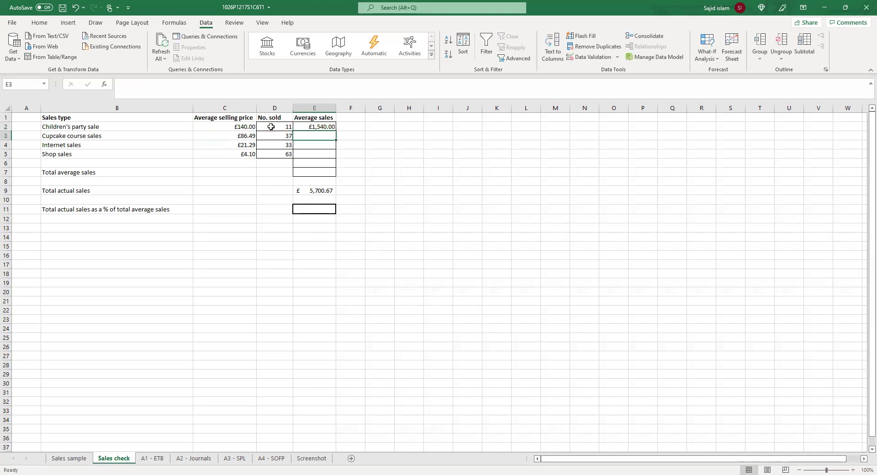
left_click(307, 127)
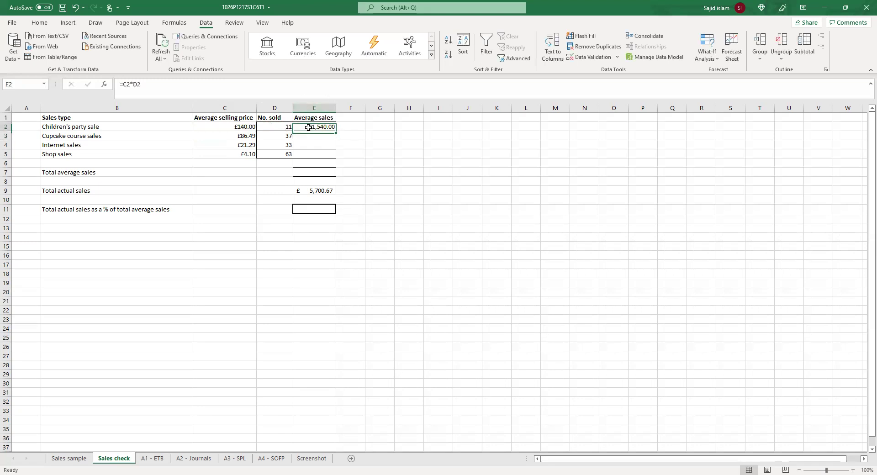
left_click_drag(336, 131, 331, 155)
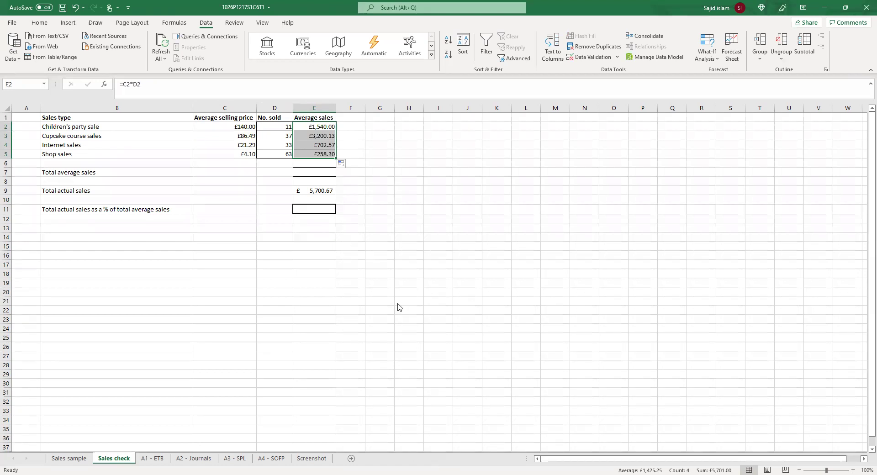
Switch to the Surpass Viewer and highlight tasks (e) and (f) in the instructions
key("alt+Tab")
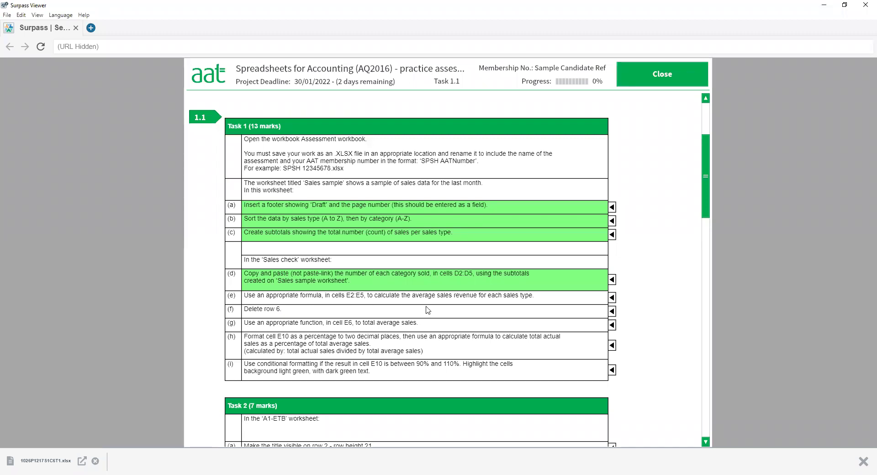
left_click(612, 298)
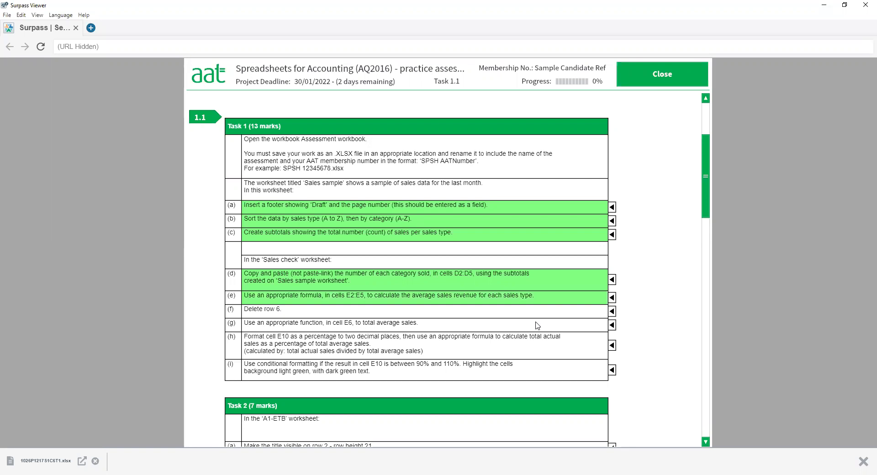
left_click(613, 312)
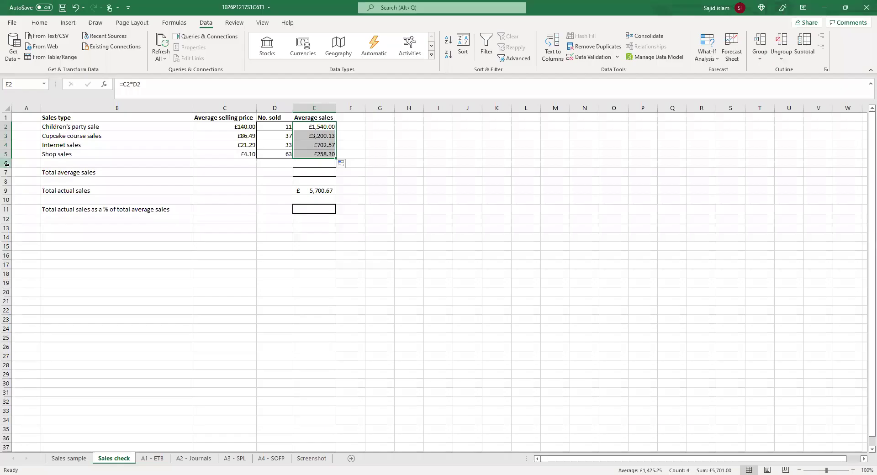
Delete the empty row 6 above the total average sales on the Sales check sheet
left_click(7, 163)
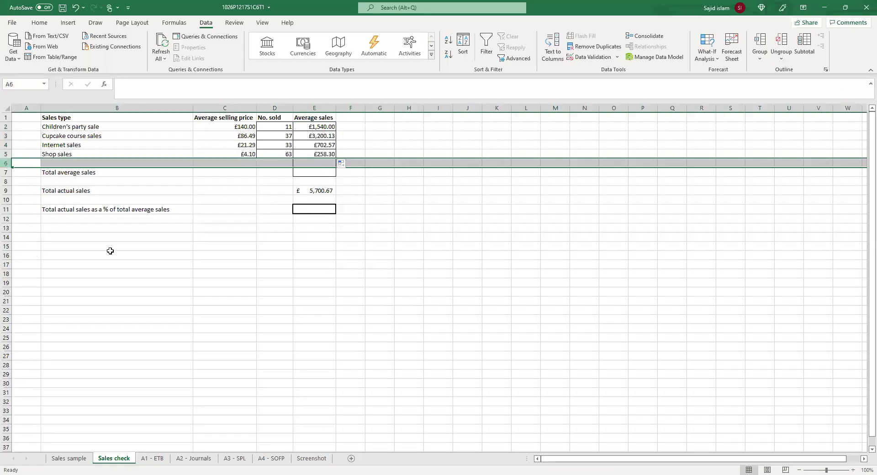
key("ctrl+minus")
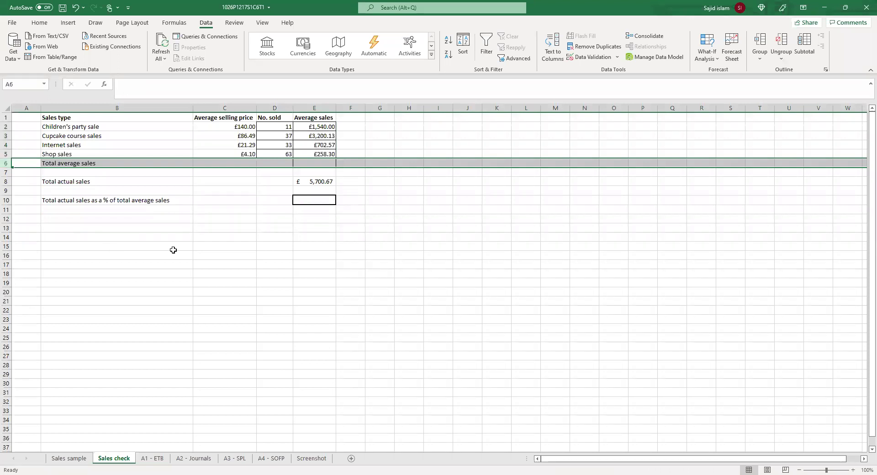
left_click(360, 274)
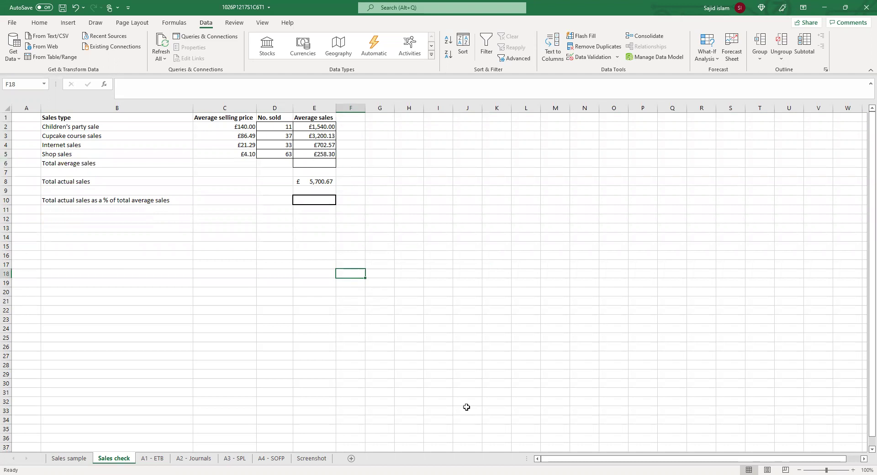
Check task (g) in the Surpass Viewer, and total the average sales in E6 of the Sales check sheet with =SUM(E2:E5)
key("alt+Tab")
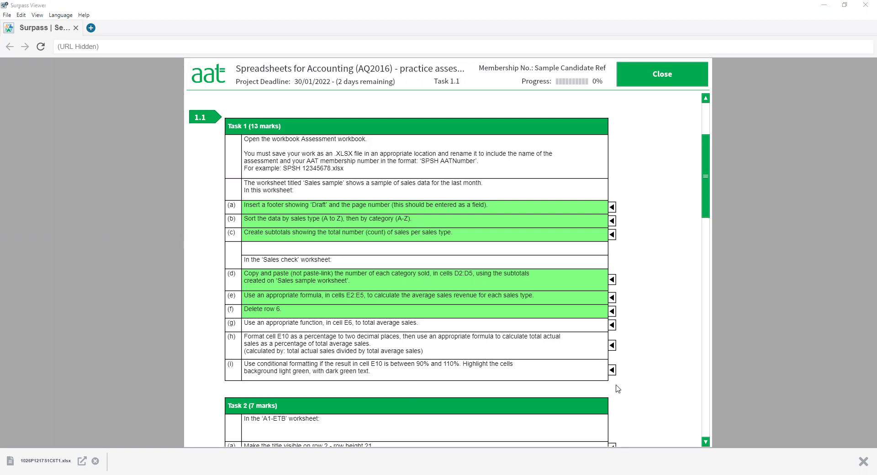
key("alt+Tab")
left_click(311, 164)
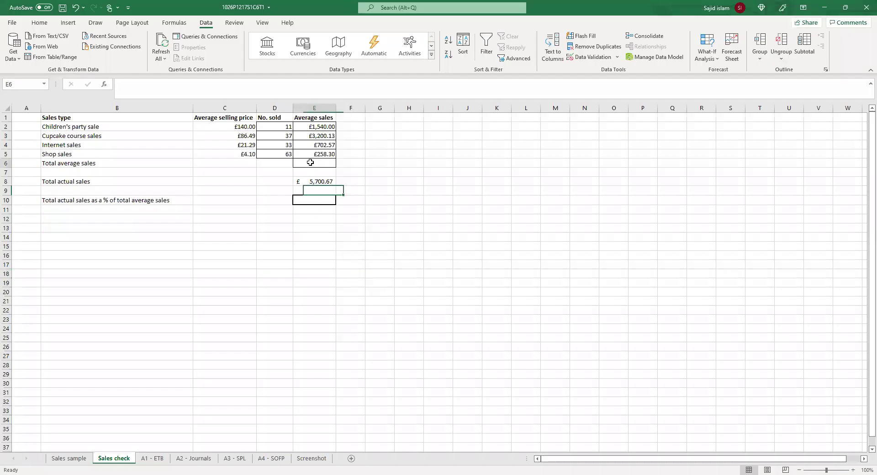
left_click(7, 163)
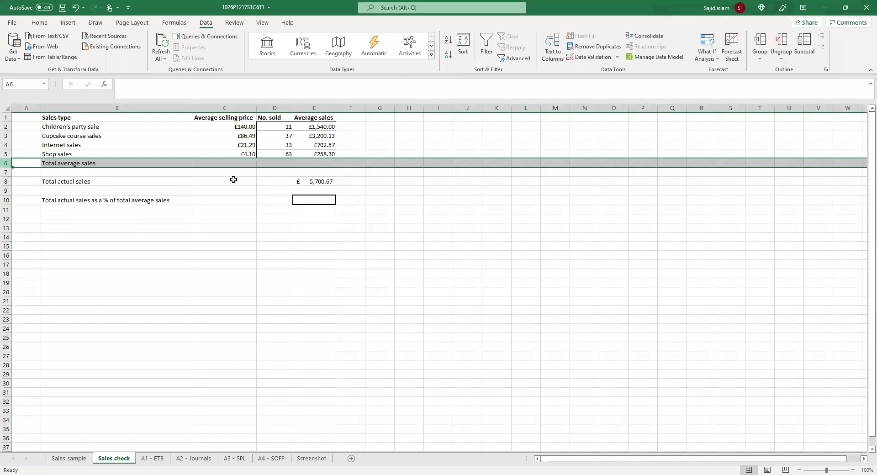
left_click(330, 165)
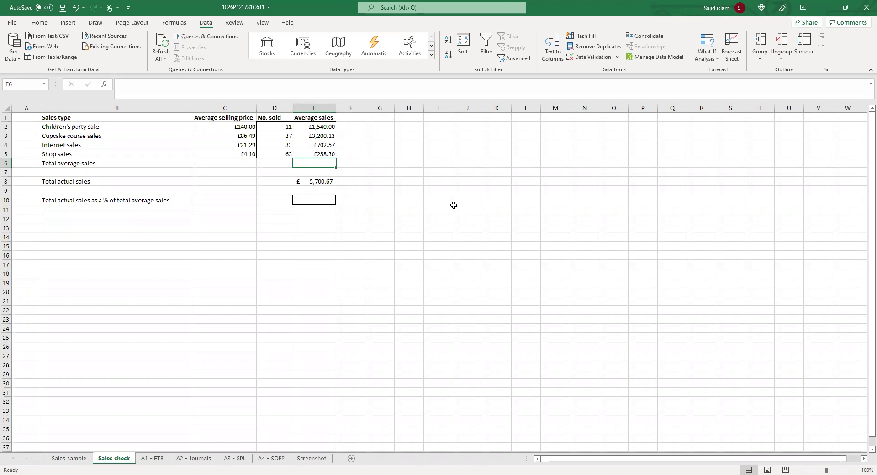
type("=")
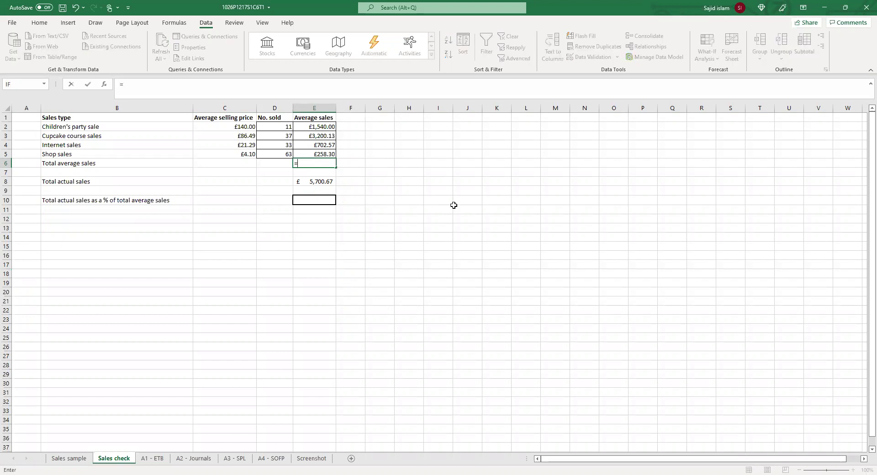
type("su")
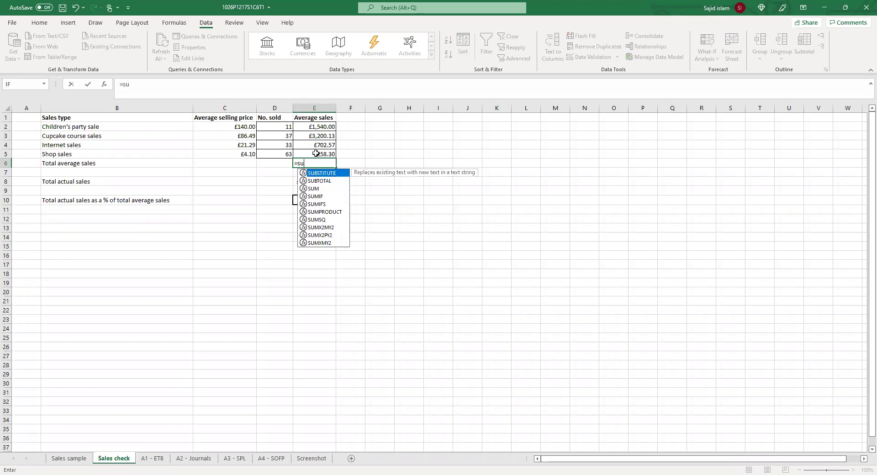
type("m")
key("Tab")
left_click_drag(317, 128, 320, 154)
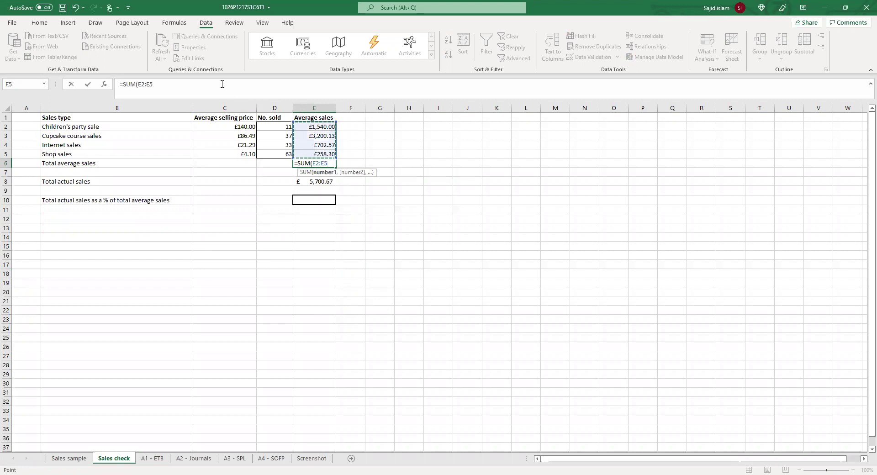
left_click(222, 84)
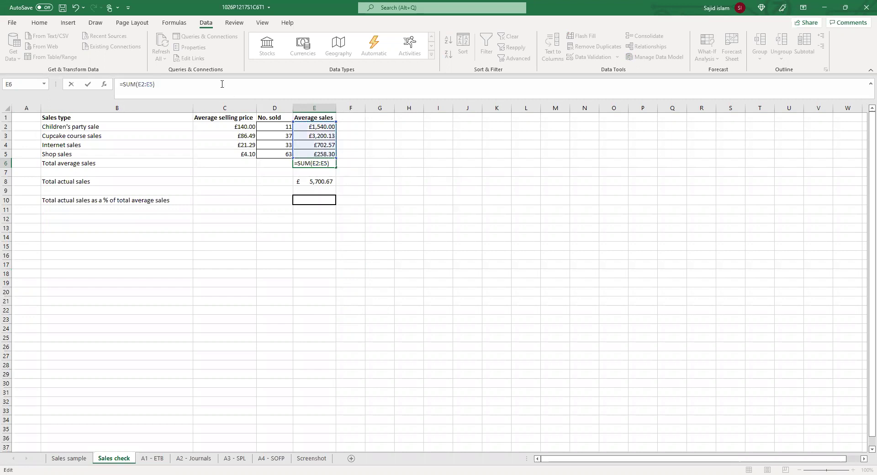
key("Return")
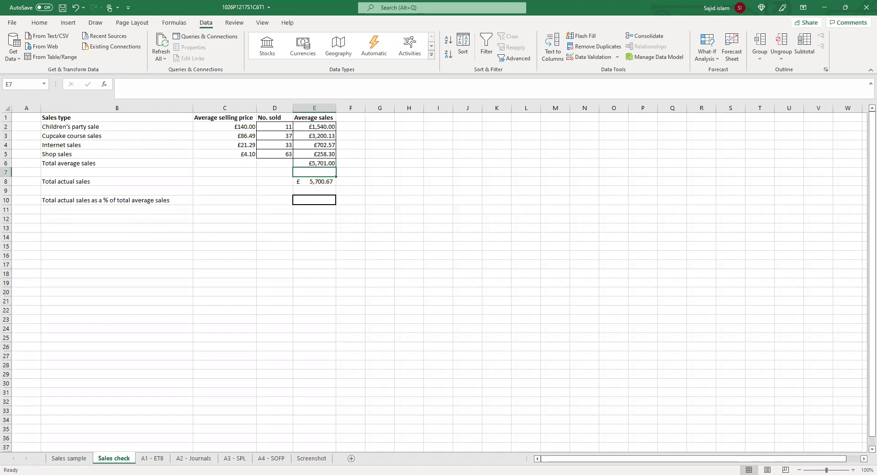
Highlight task (h) in the Surpass Viewer, and format cell E10 of the Sales check sheet in Excel as a percentage with two decimal places
key("alt+Tab")
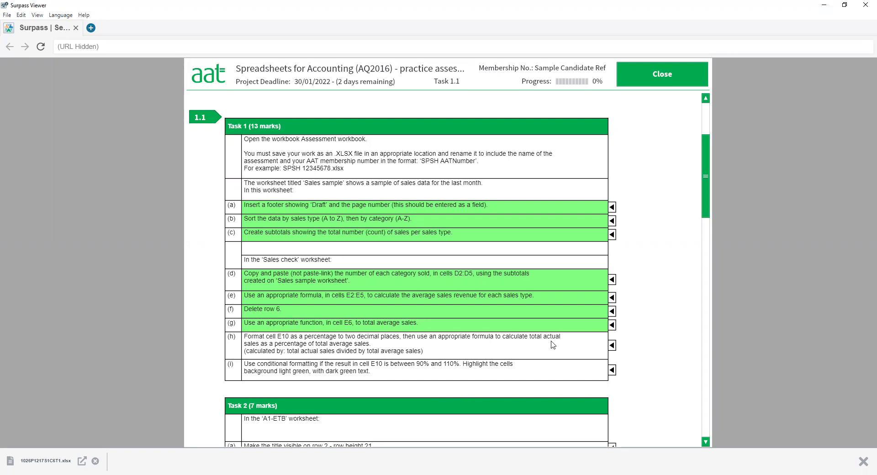
left_click(612, 346)
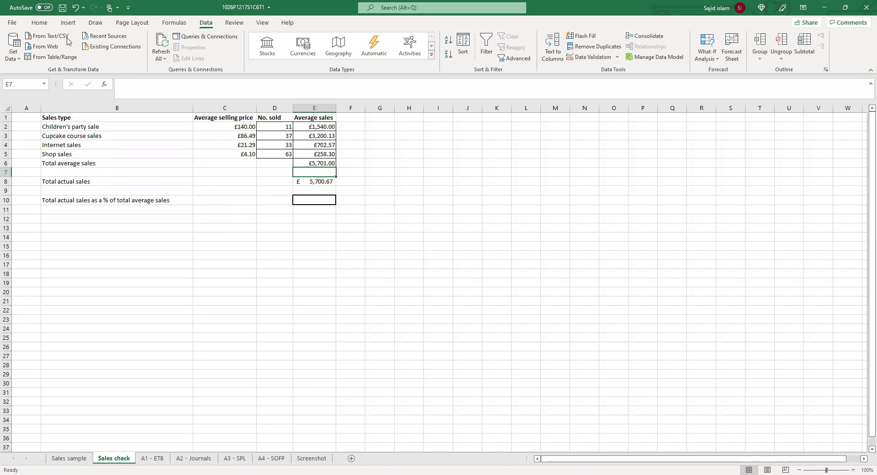
left_click(40, 23)
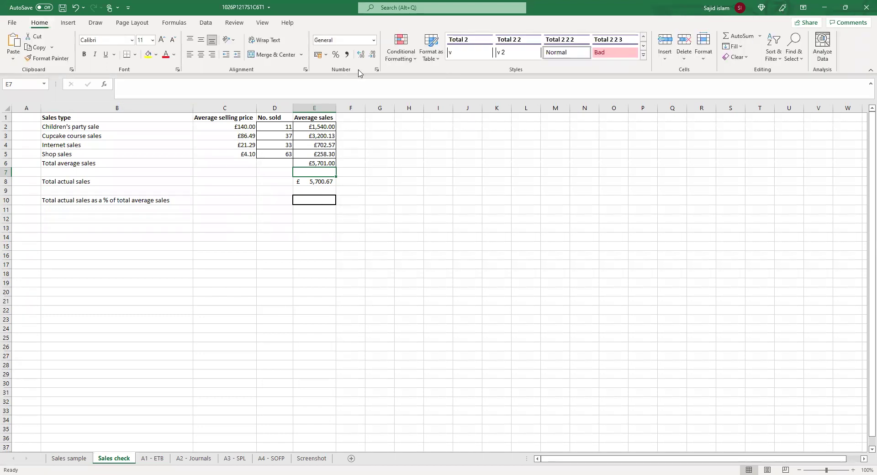
left_click(336, 55)
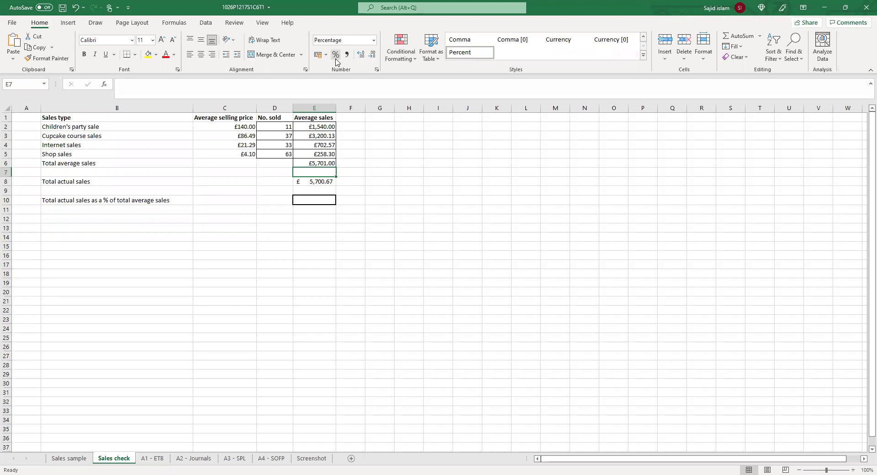
left_click(323, 213)
left_click(320, 200)
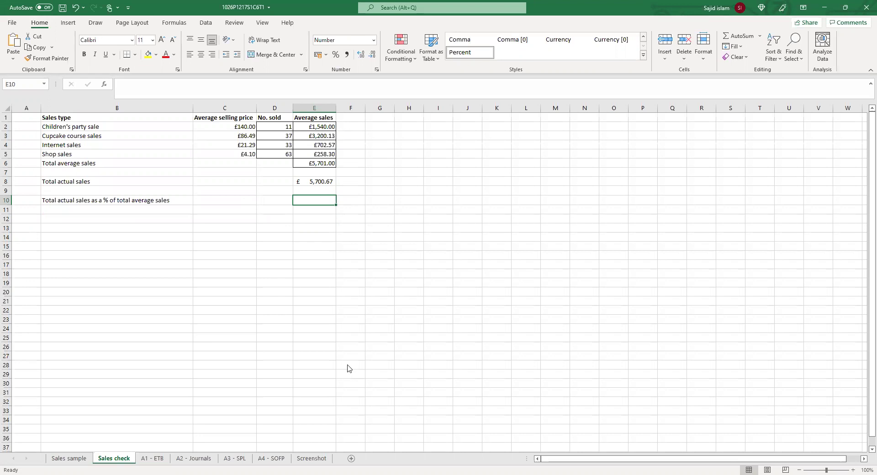
key("shift+F10")
left_click(360, 395)
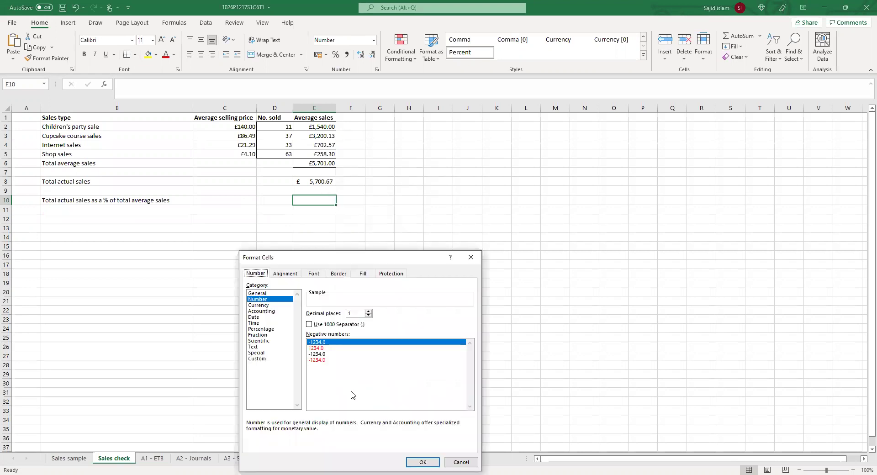
left_click(270, 330)
left_click(369, 311)
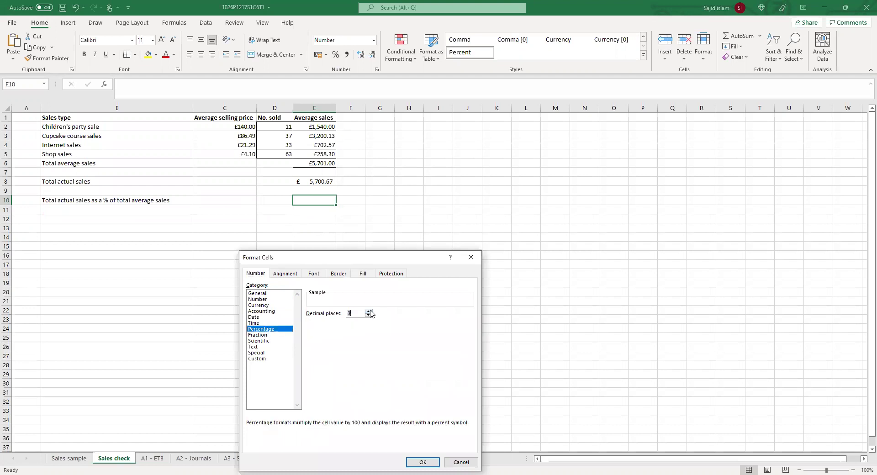
left_click(417, 464)
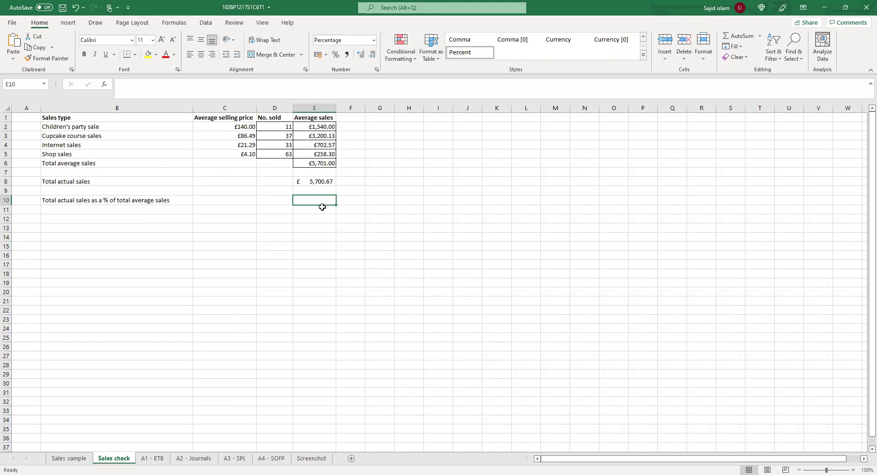
Calculate total actual sales as a percentage of total average sales in E10 with the formula =E8/E6
type("=")
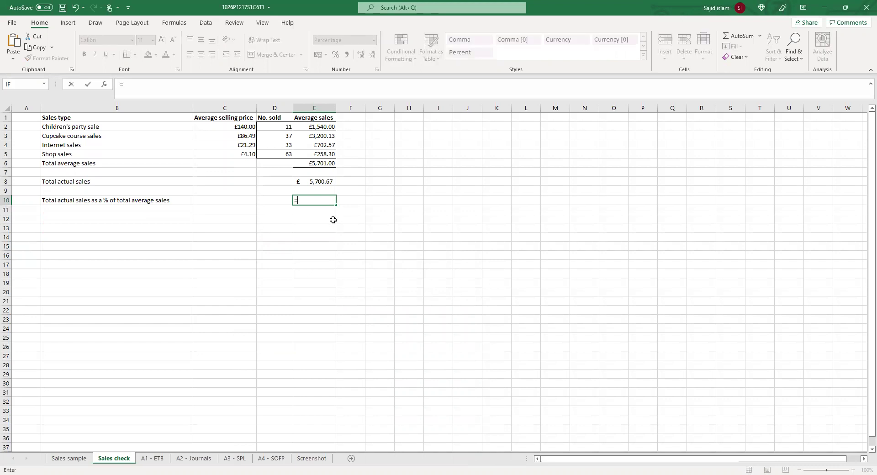
left_click(317, 182)
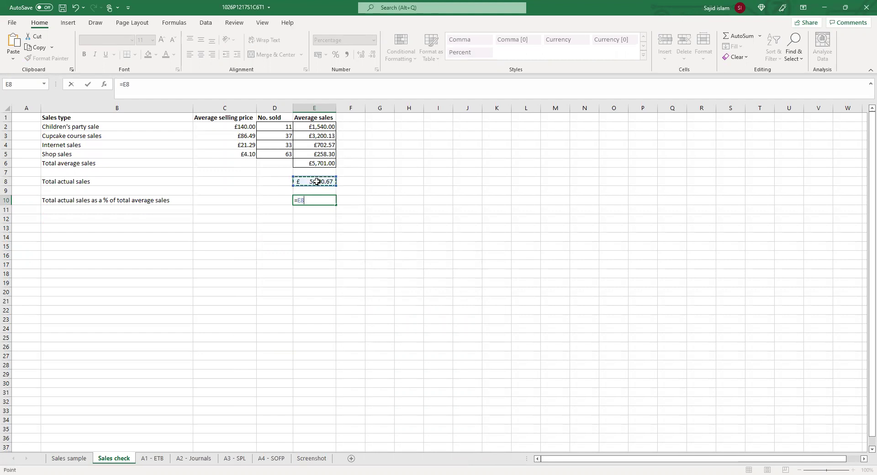
type("/")
left_click(308, 164)
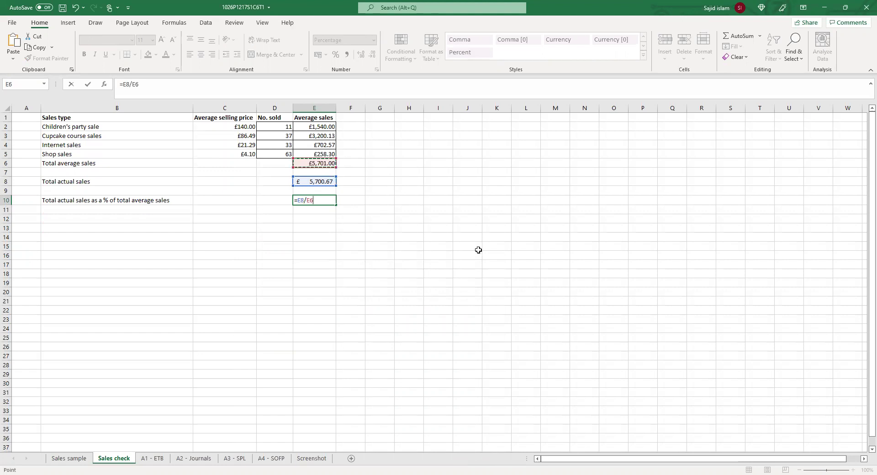
key("Return")
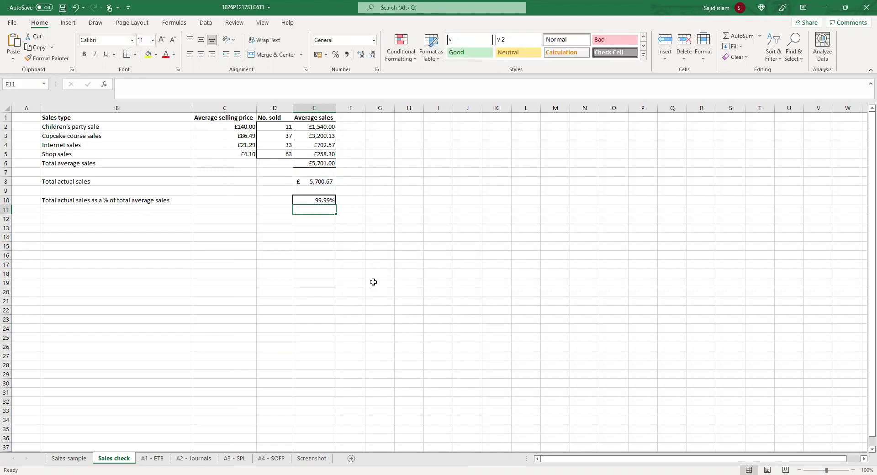
left_click(263, 217)
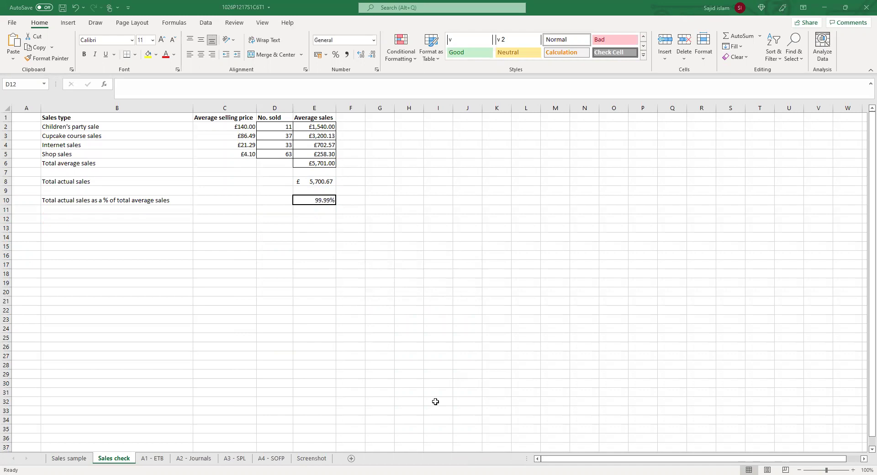
Highlight task (i) in the Surpass Viewer, and start a Between conditional formatting rule for cell E10 in Excel
key("alt+Tab")
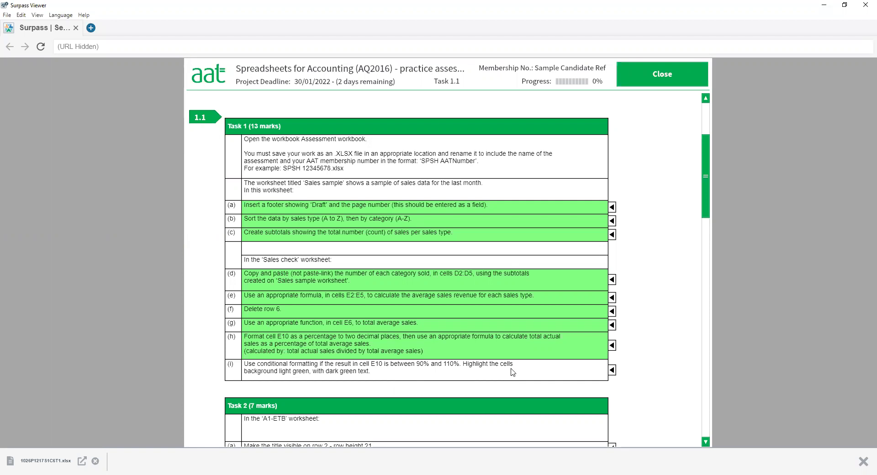
left_click(613, 370)
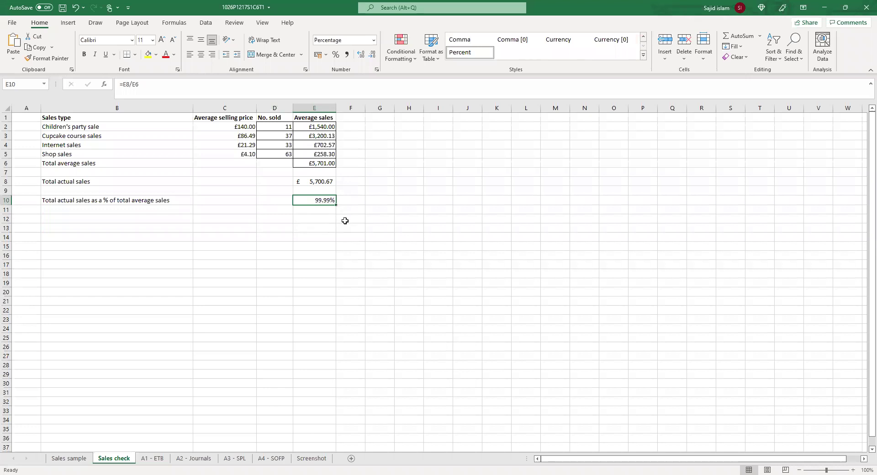
left_click(345, 228)
left_click(415, 64)
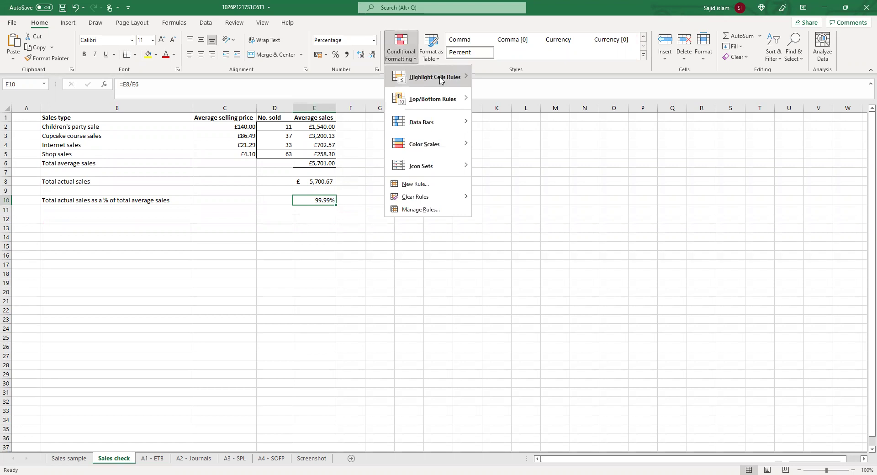
mouse_move(441, 80)
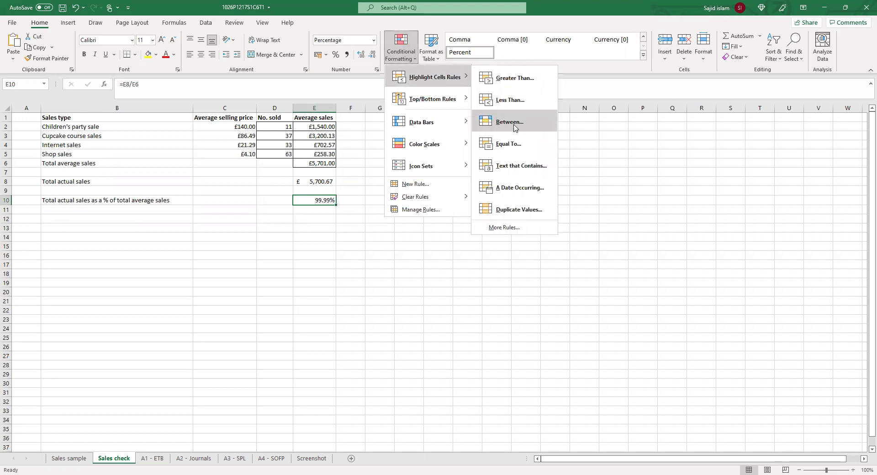
left_click(514, 124)
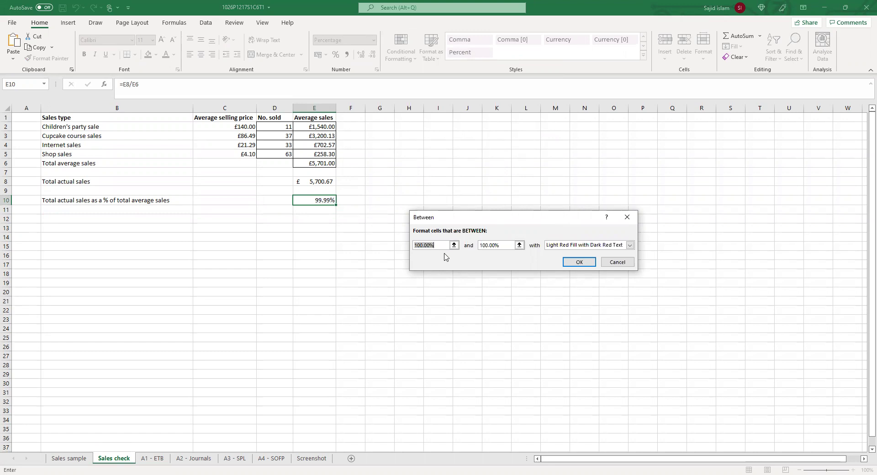
Set the limits of the Between rule for E10 to 90% and 110%
type("90")
left_click_drag(499, 245, 483, 246)
left_click(484, 246)
key("BackSpace")
key("BackSpace")
key("BackSpace")
key("BackSpace")
key("BackSpace")
key("BackSpace")
key("BackSpace")
type("110")
left_click(433, 245)
type("%")
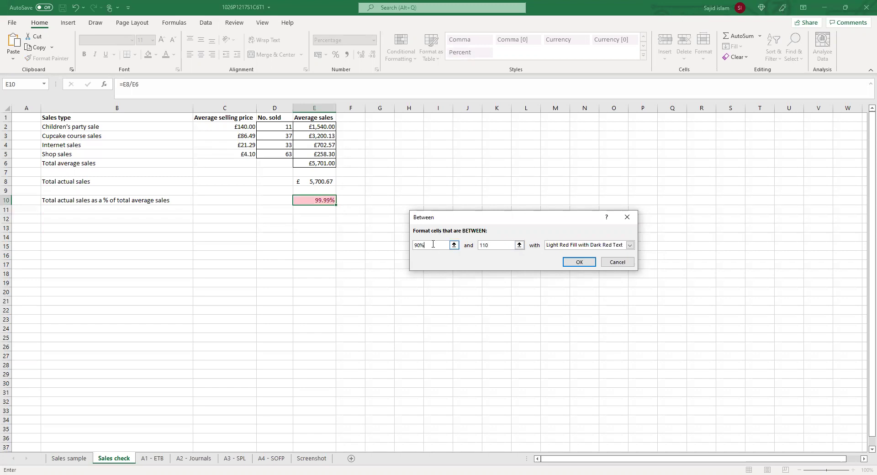
left_click(499, 246)
type("%")
Choose Green Fill with Dark Green Text for the E10 rule and apply it
left_click(630, 246)
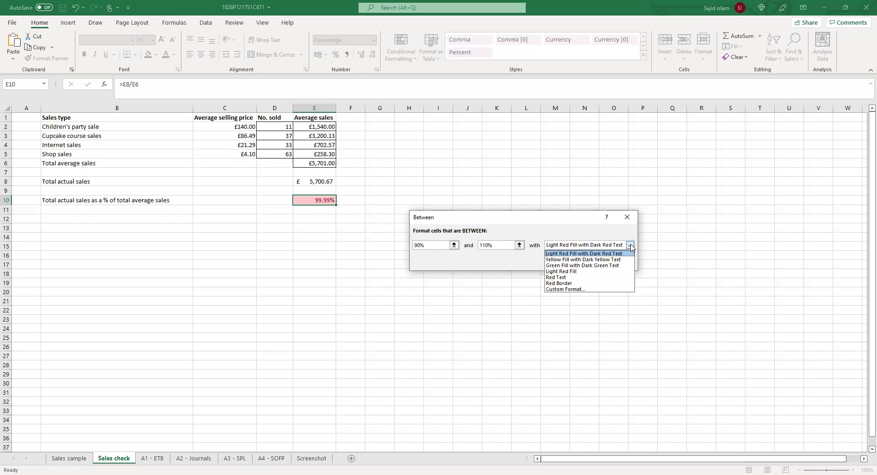
left_click(600, 267)
left_click(580, 264)
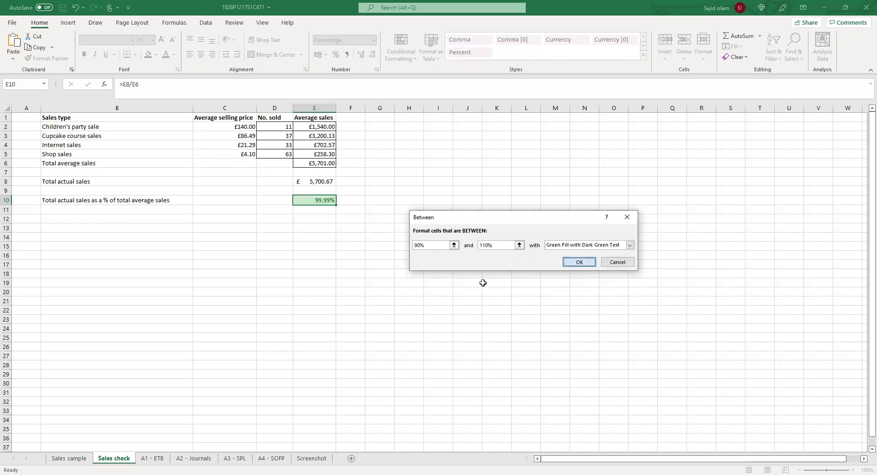
left_click(387, 270)
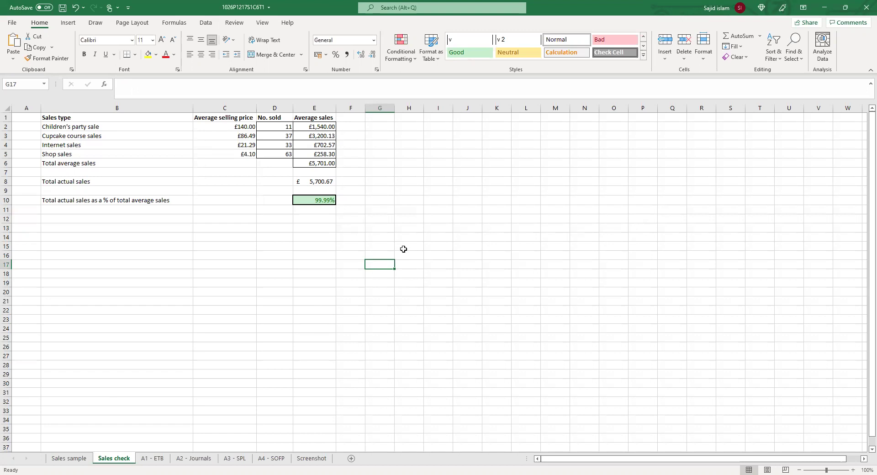
Switch to the Surpass Viewer, read the Task 2 instructions and highlight Task 2 (a) about the title's row height
left_click(343, 239)
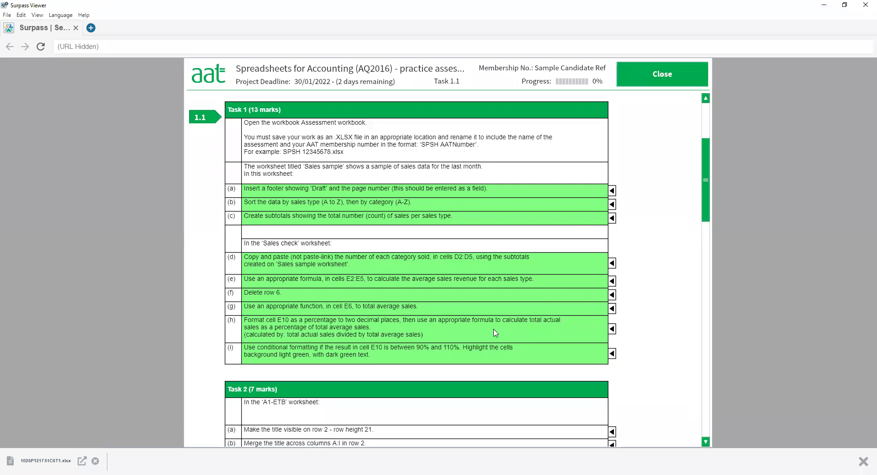
scroll(495, 332, "down", 2)
scroll(495, 333, "down", 3)
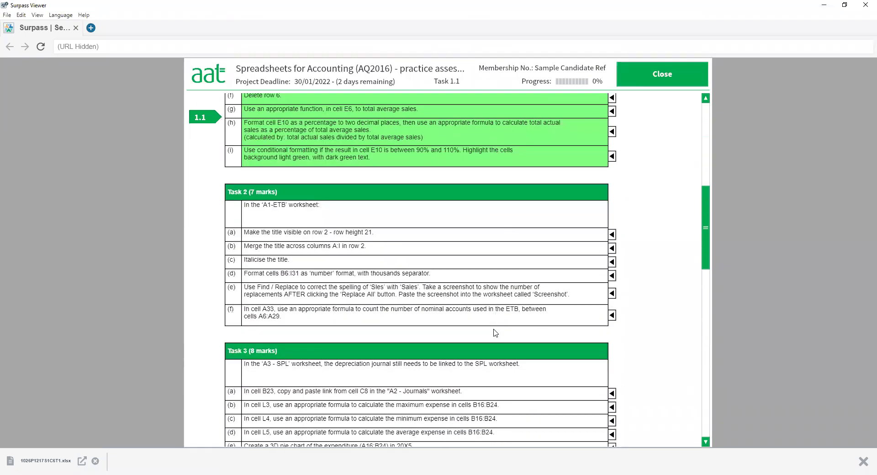
scroll(491, 332, "down", 1)
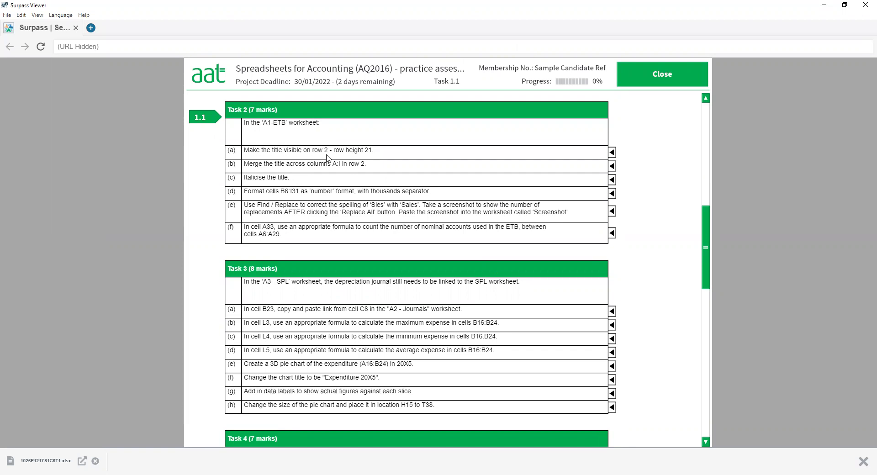
left_click(613, 152)
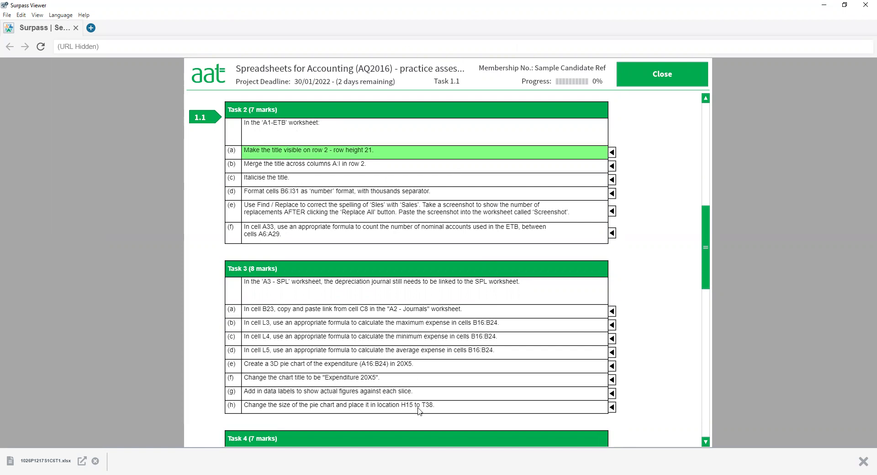
Switch to Excel and make row 2 of the A1 - ETB worksheet tall enough to show the title, rechecking the Task 2 (a) instruction
left_click(168, 462)
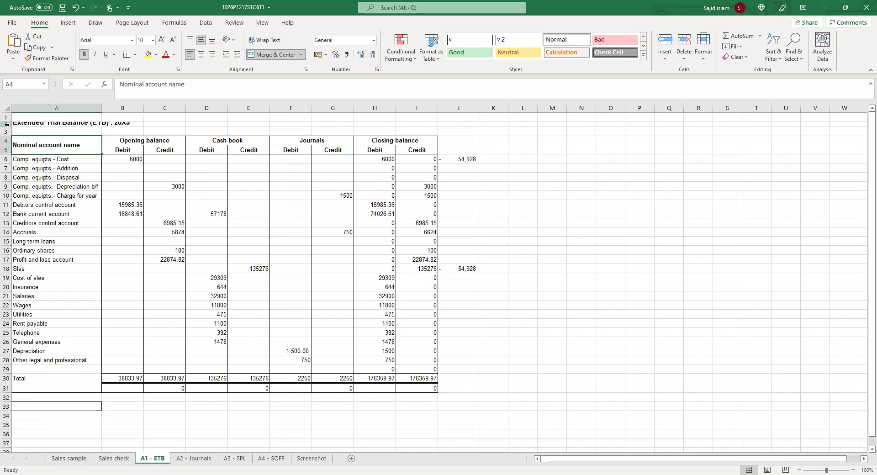
left_click_drag(8, 126, 8, 131)
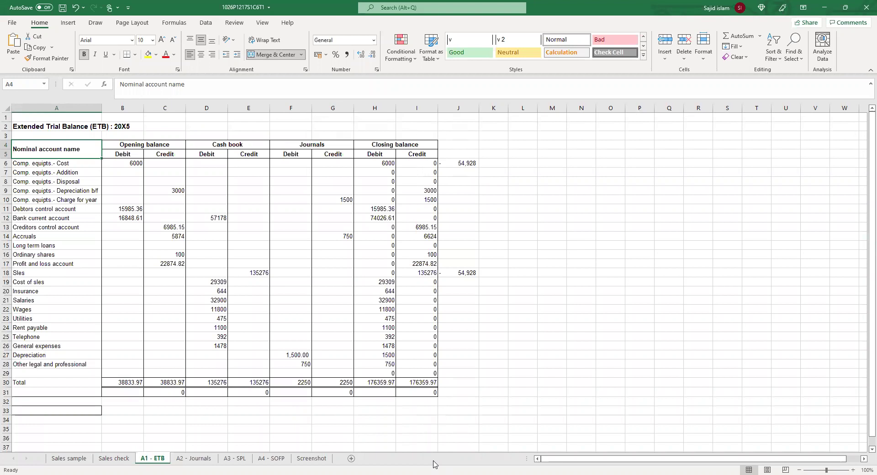
left_click(48, 126)
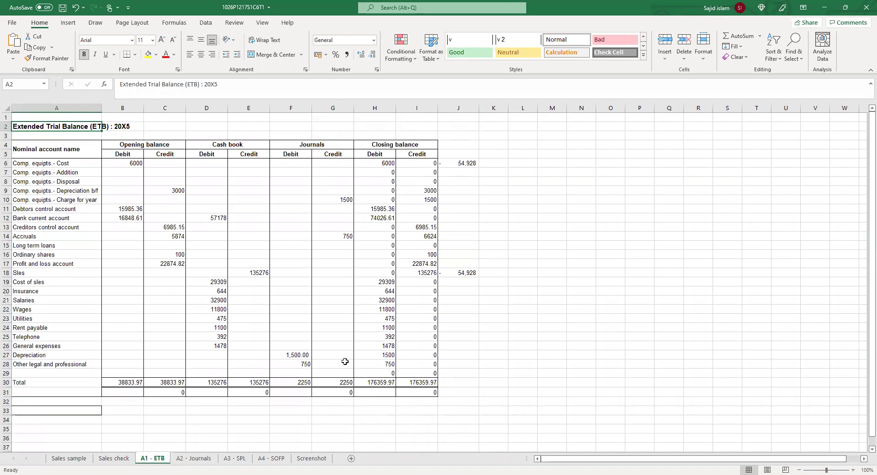
key("alt+Tab")
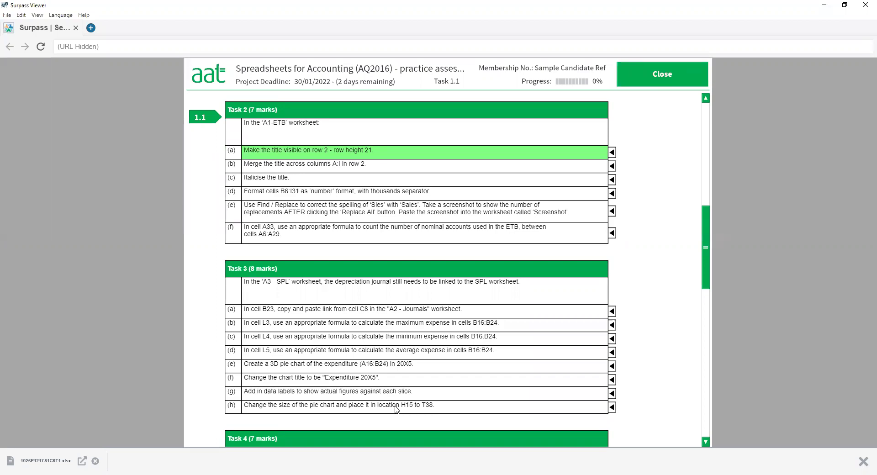
key("alt+Tab")
left_click(69, 127)
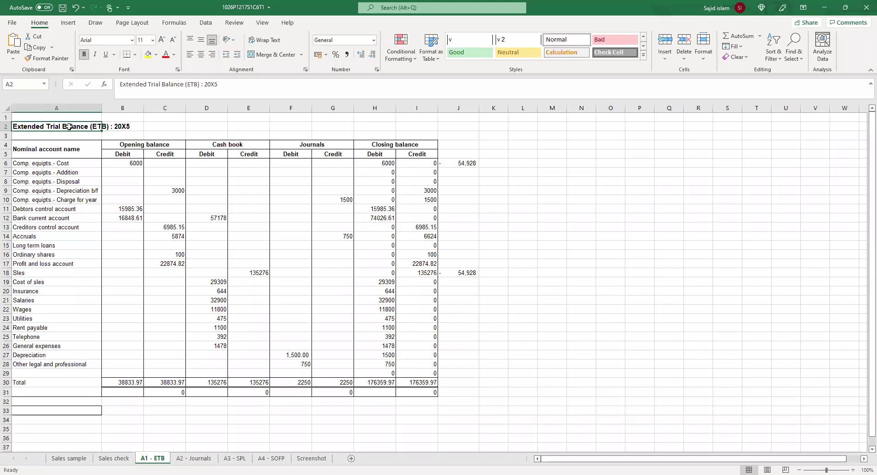
right_click(69, 128)
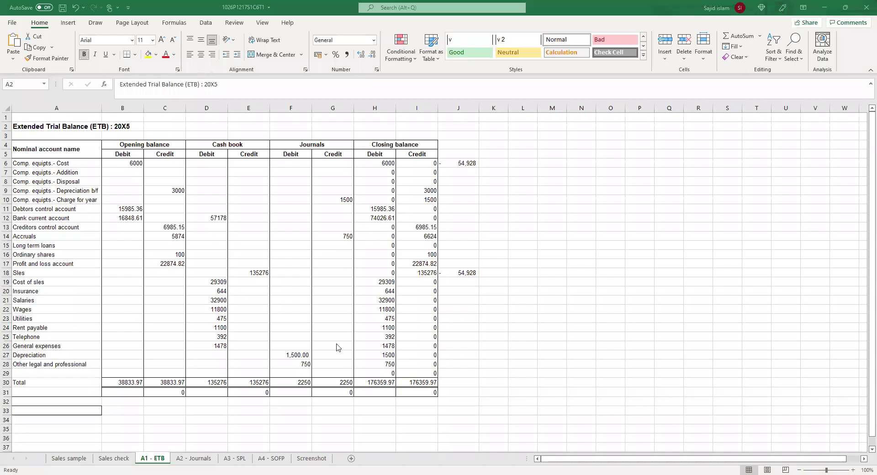
Set the height of title row 2 to exactly 21 in the A1 - ETB worksheet
left_click(6, 126)
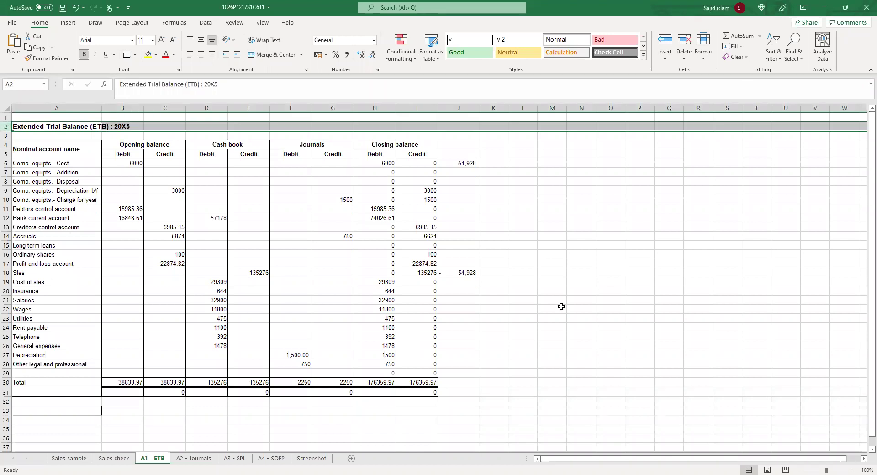
right_click(50, 127)
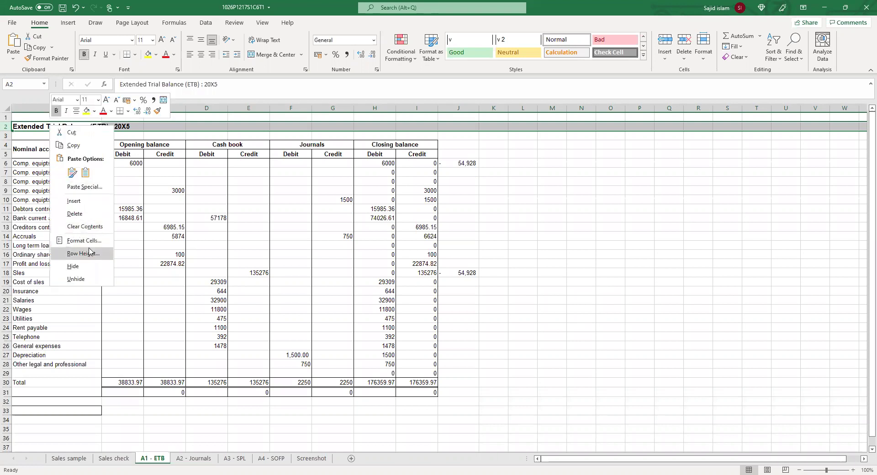
left_click(89, 252)
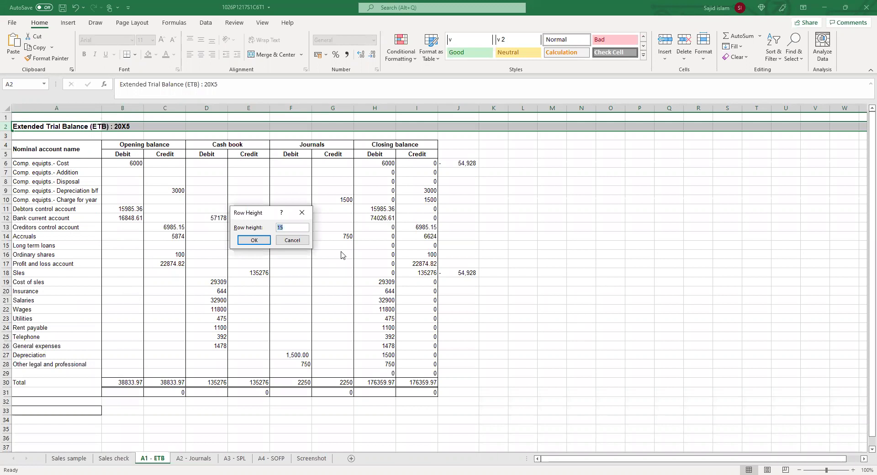
type("21")
left_click(257, 242)
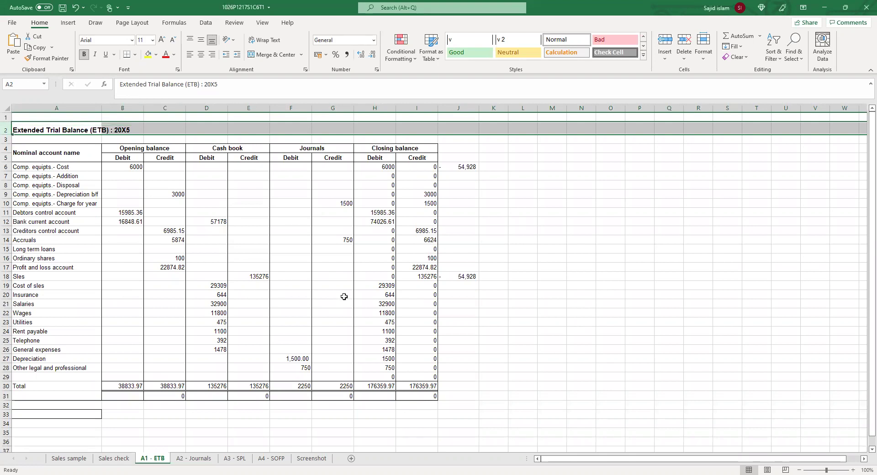
left_click(470, 196)
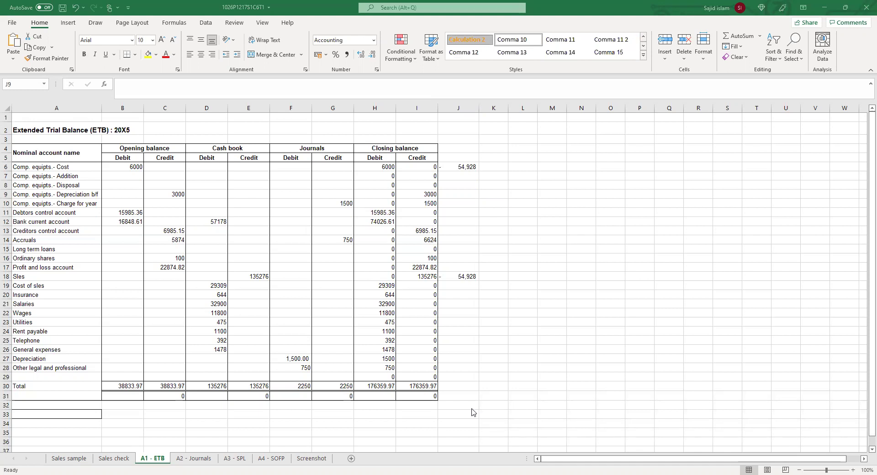
Highlight Task 2 (b) in the Surpass Viewer, and merge and centre the title across A2:I2 in Excel
key("alt+Tab")
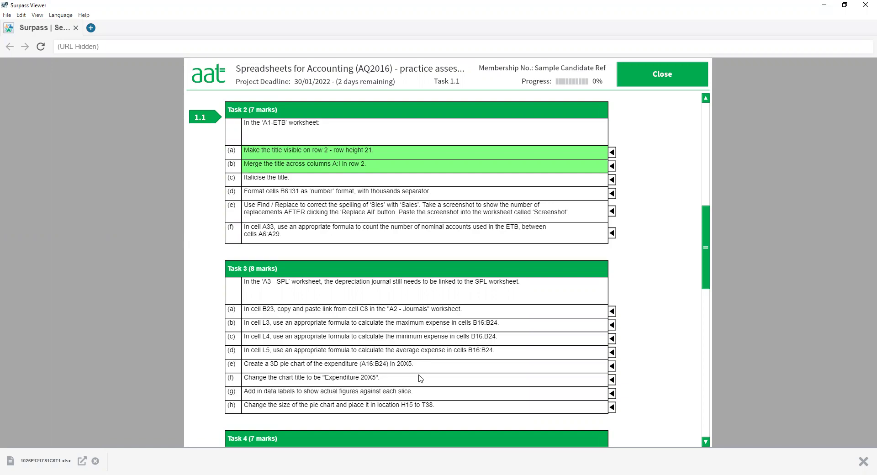
key("alt+Tab")
left_click_drag(27, 130, 424, 132)
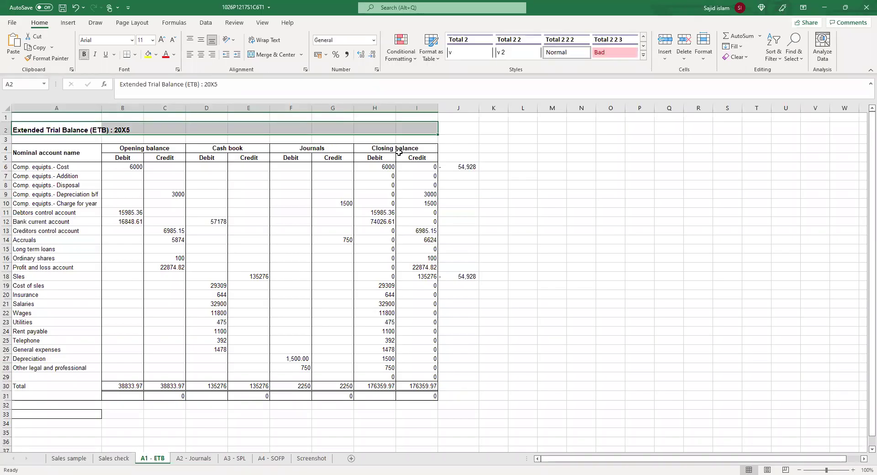
left_click(274, 55)
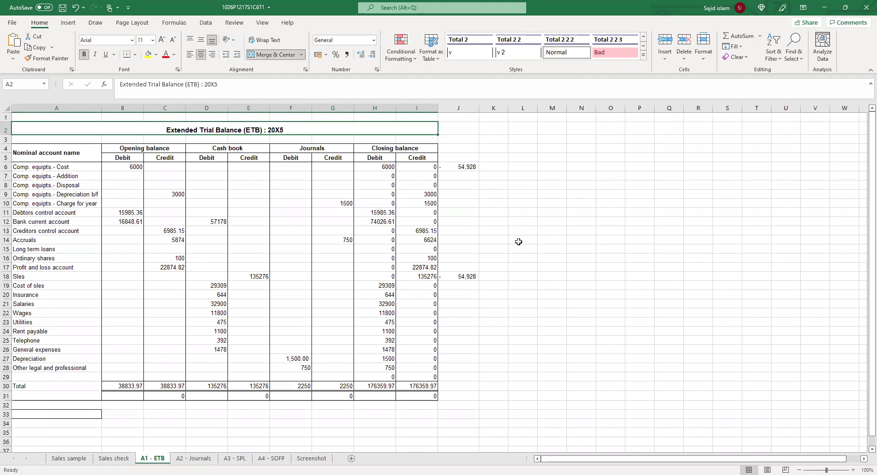
left_click(511, 226)
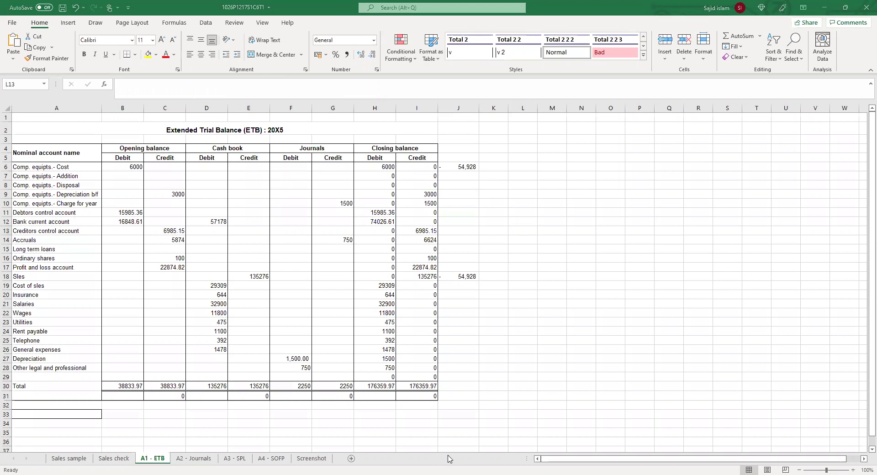
Highlight Task 2 (c) in the Surpass Viewer, and italicise the Extended Trial Balance title in Excel
key("alt+Tab")
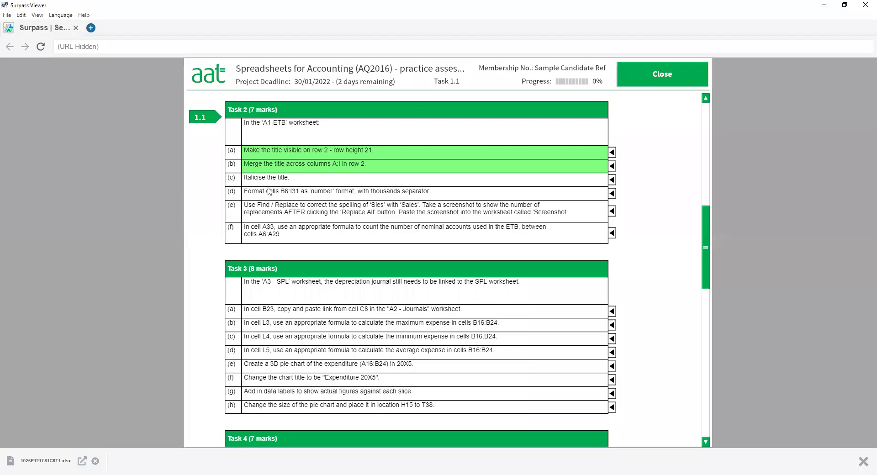
left_click(612, 182)
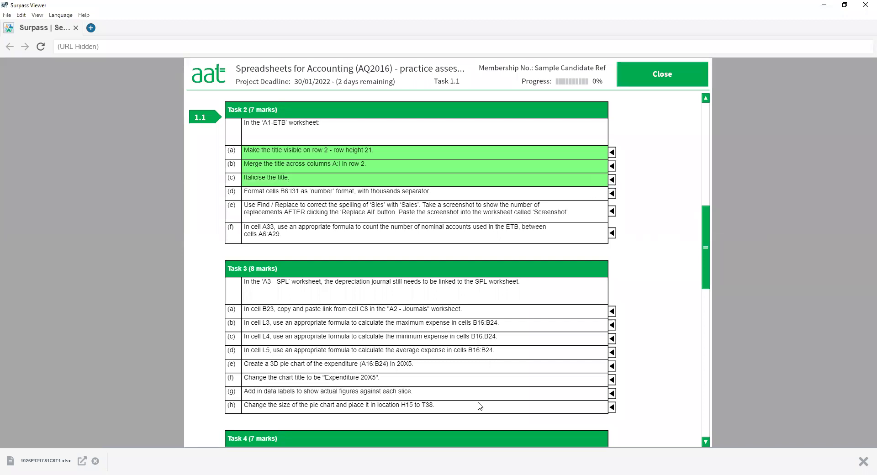
key("alt+Tab")
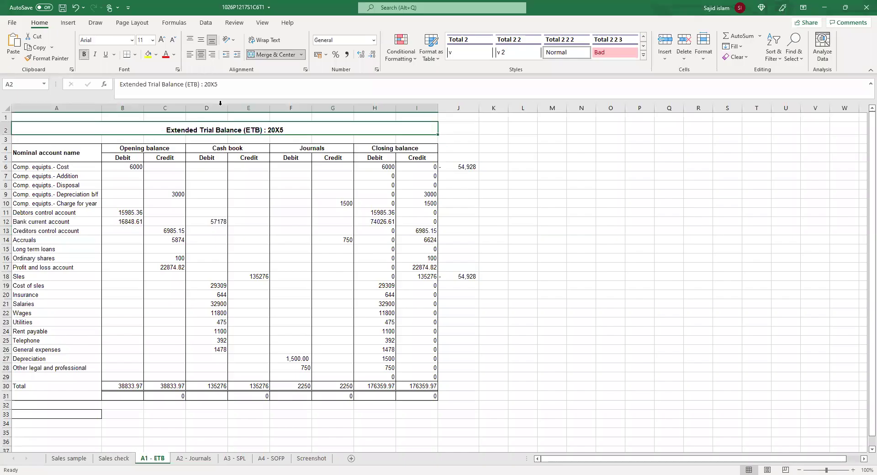
left_click(95, 55)
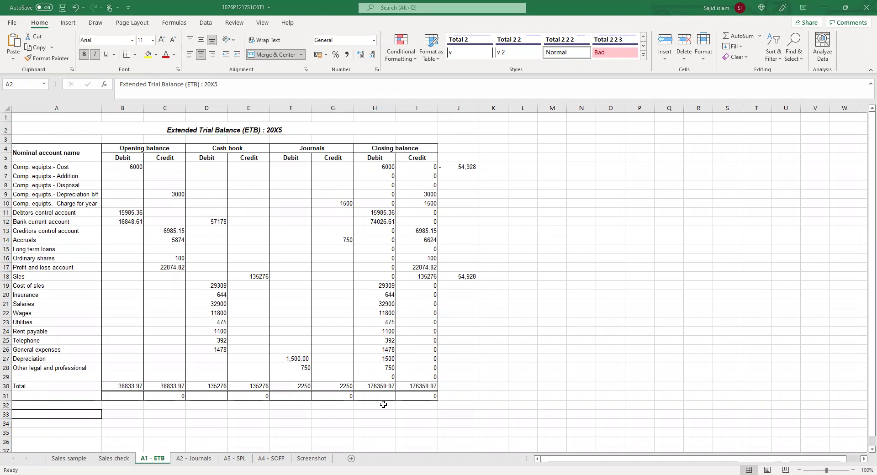
Highlight Task 2 (d) in the Surpass Viewer, and format cells B6:I31 in Excel as Number with the 1000 separator
key("alt+Tab")
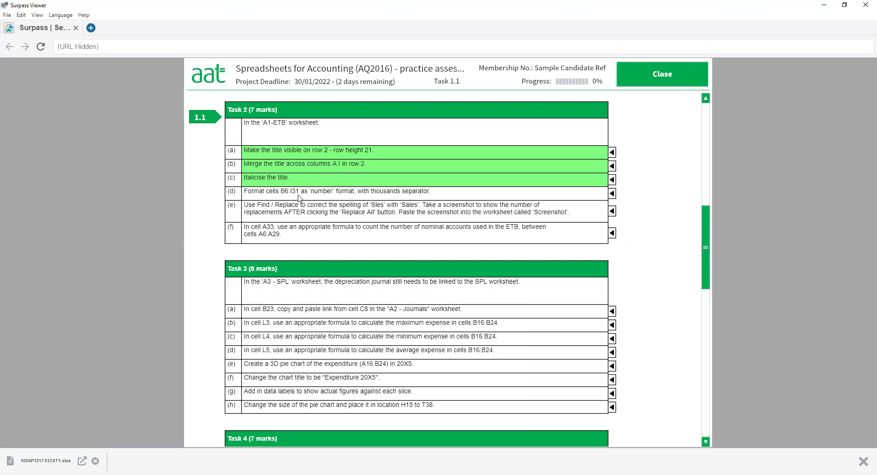
left_click(613, 196)
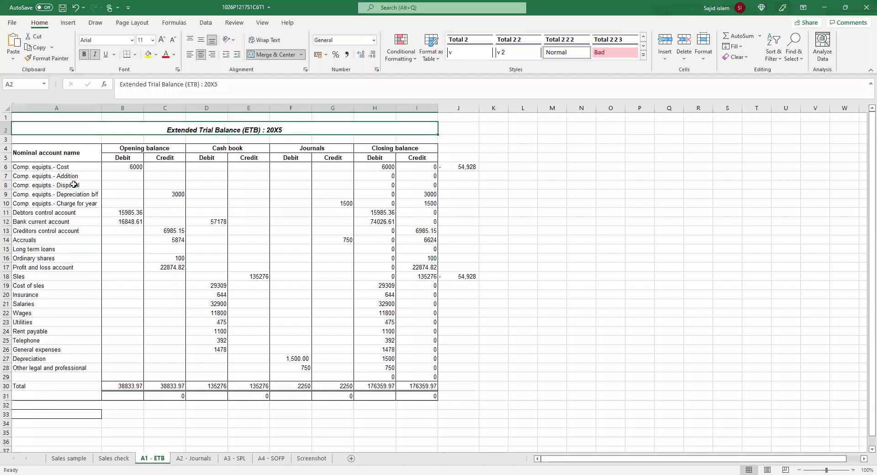
left_click(118, 168)
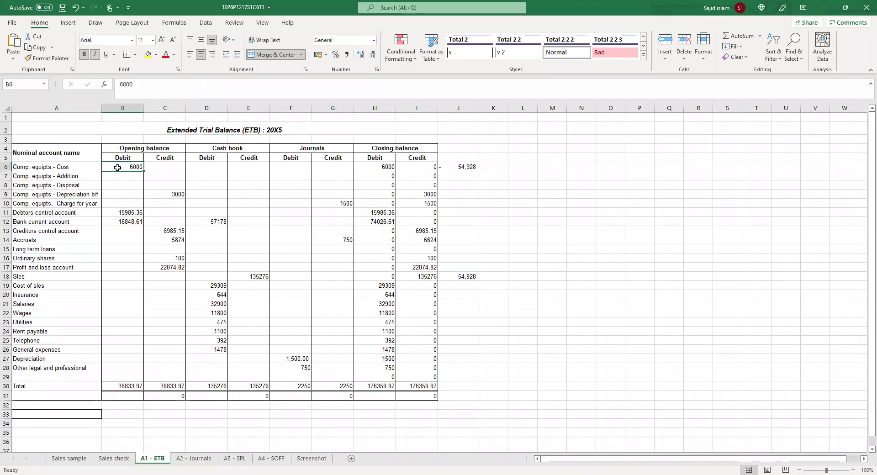
left_click_drag(170, 198, 431, 396)
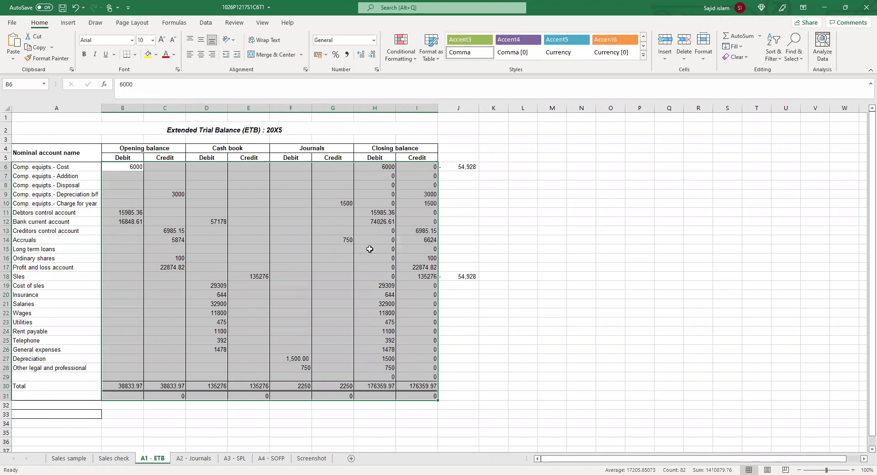
right_click(324, 181)
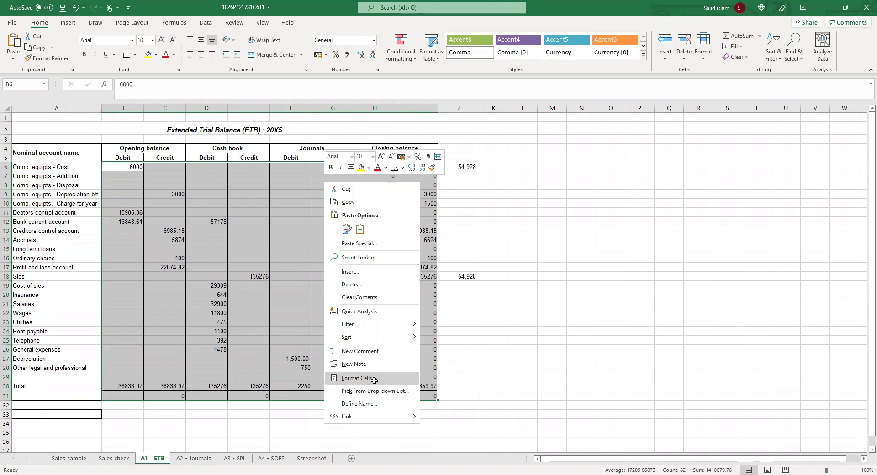
left_click(374, 384)
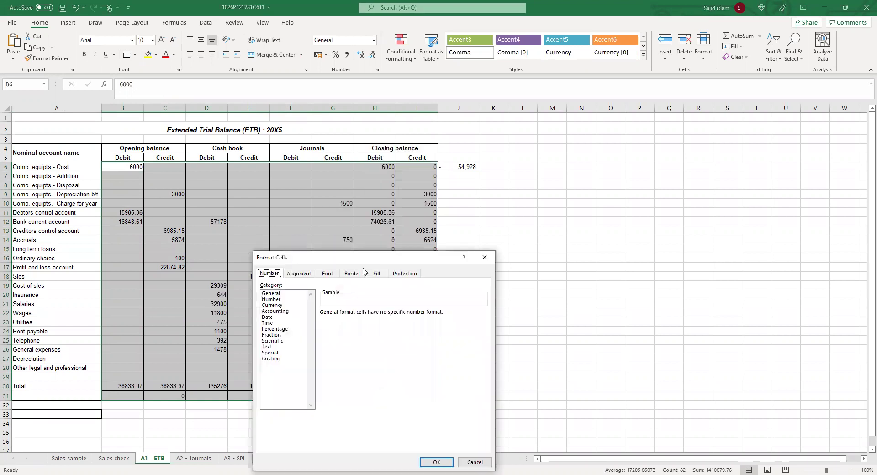
left_click_drag(364, 256, 391, 206)
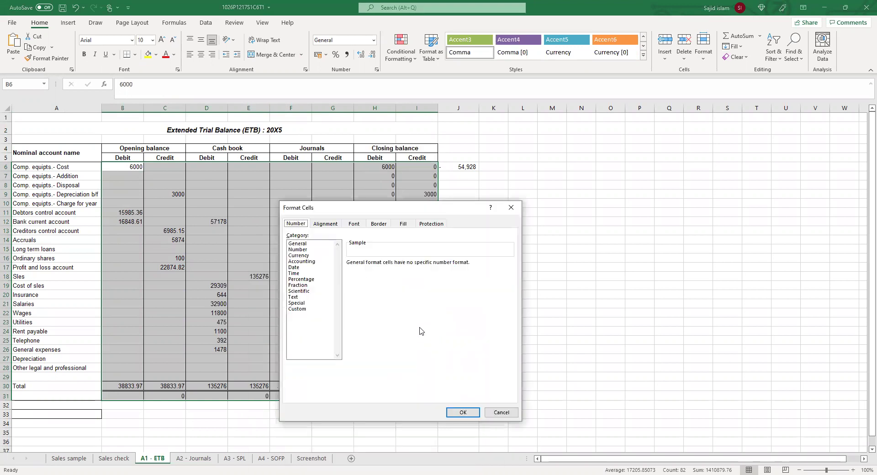
left_click(300, 250)
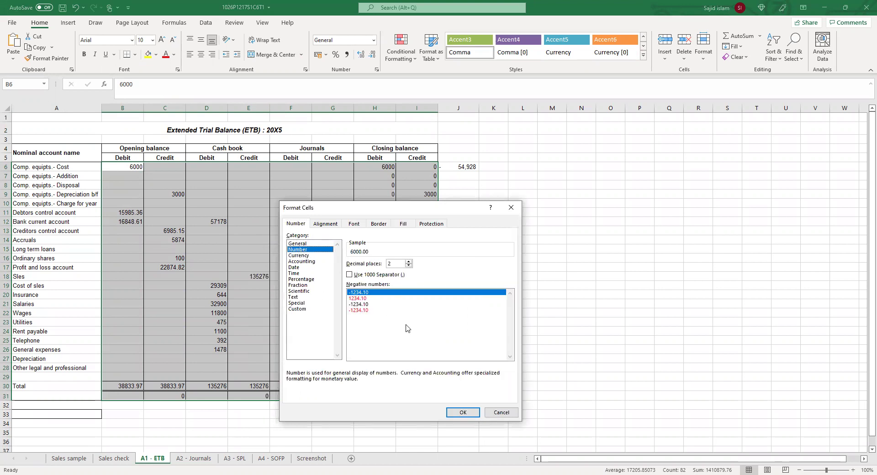
left_click(350, 275)
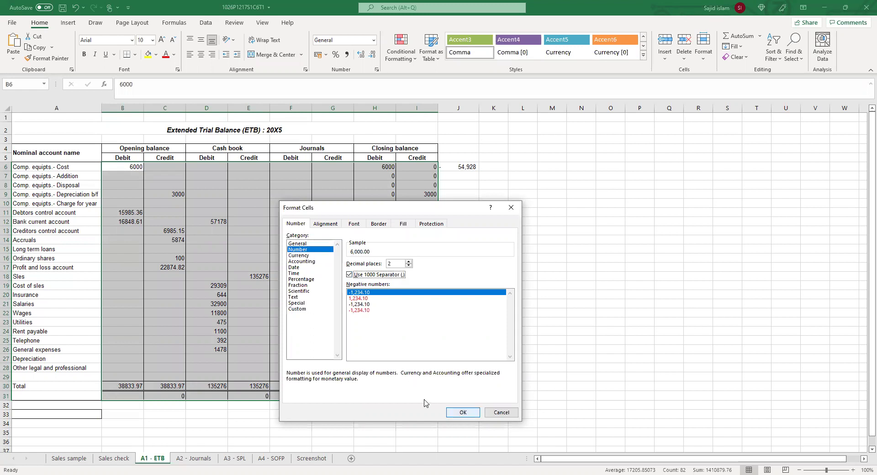
left_click(450, 411)
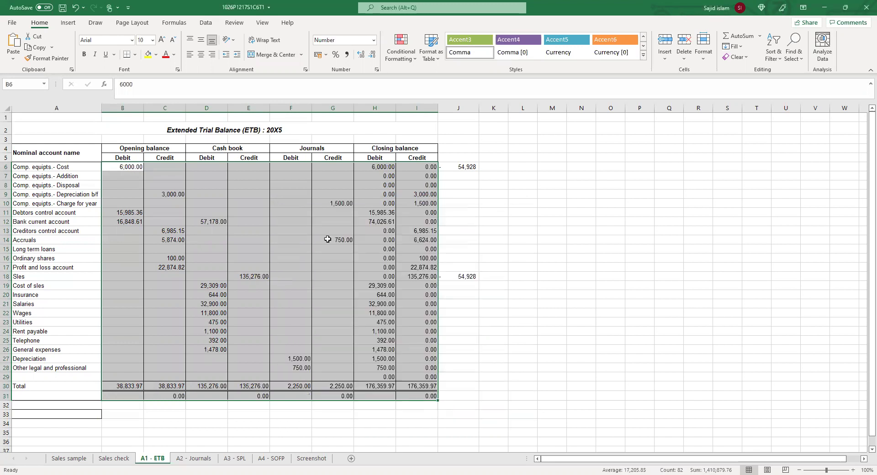
left_click(328, 239)
left_click(376, 166)
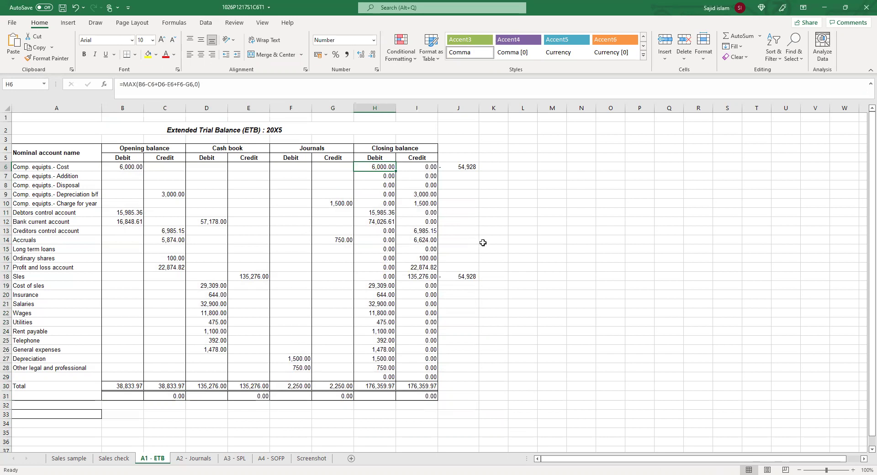
left_click(508, 257)
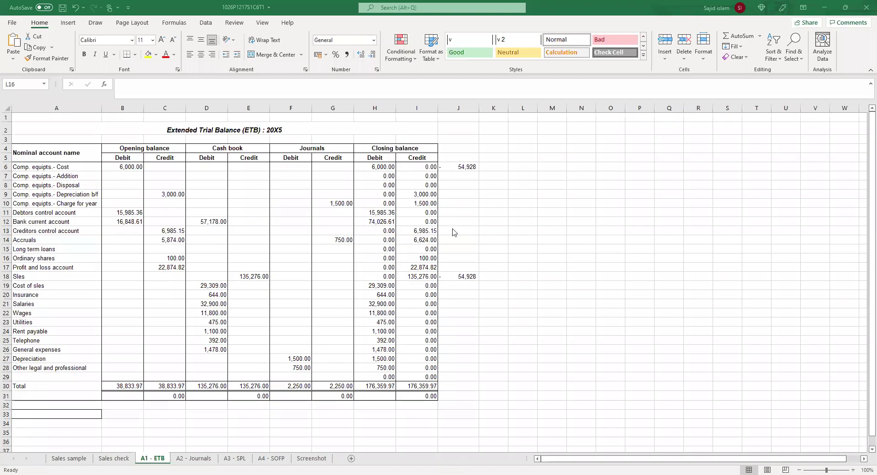
Highlight Task 2 (e) about replacing 'Sles' with 'Sales' in the Surpass Viewer, and return to the A1 - ETB worksheet in Excel
key("alt+Tab")
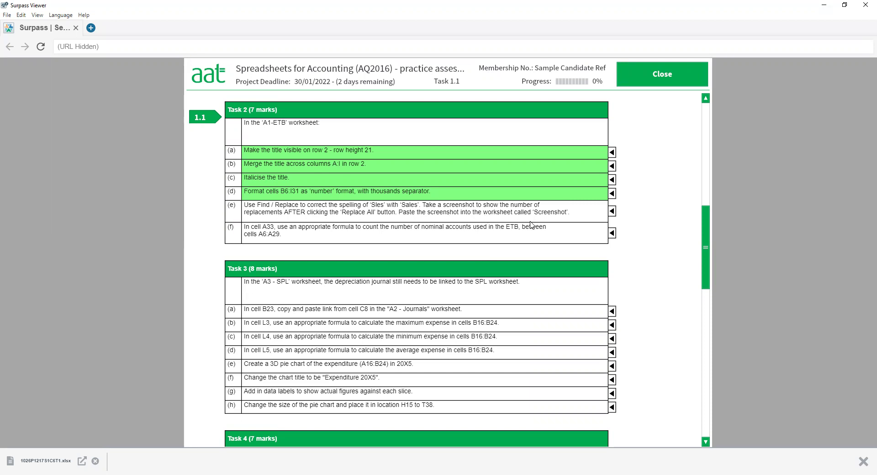
left_click(609, 215)
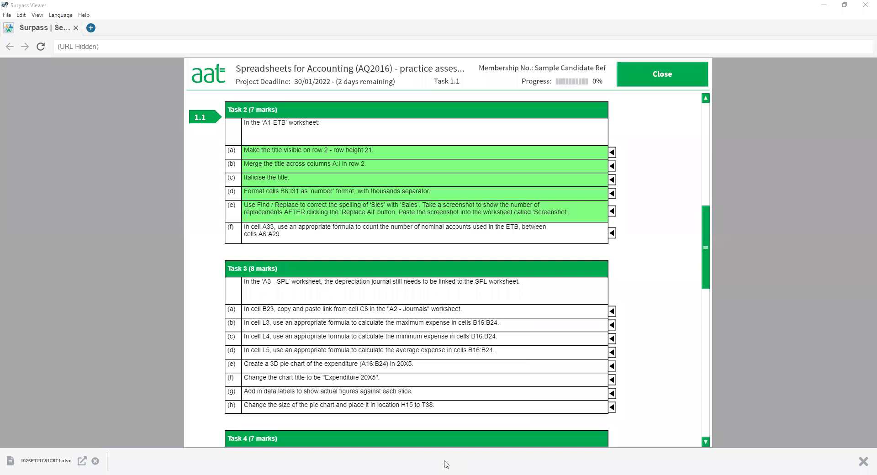
key("alt+Tab")
left_click(462, 212)
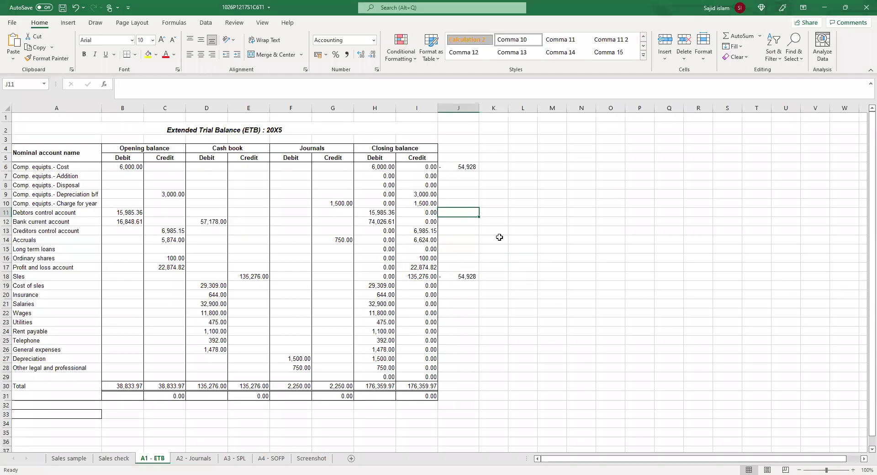
left_click(488, 196)
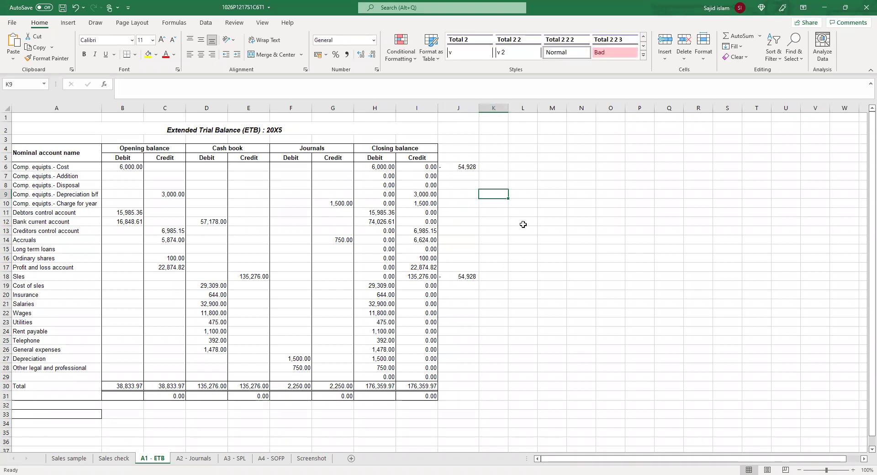
Replace all occurrences of 'sles' with 'sales' on the A1 - ETB worksheet using Find and Replace, and close the dialog
key("ctrl+f")
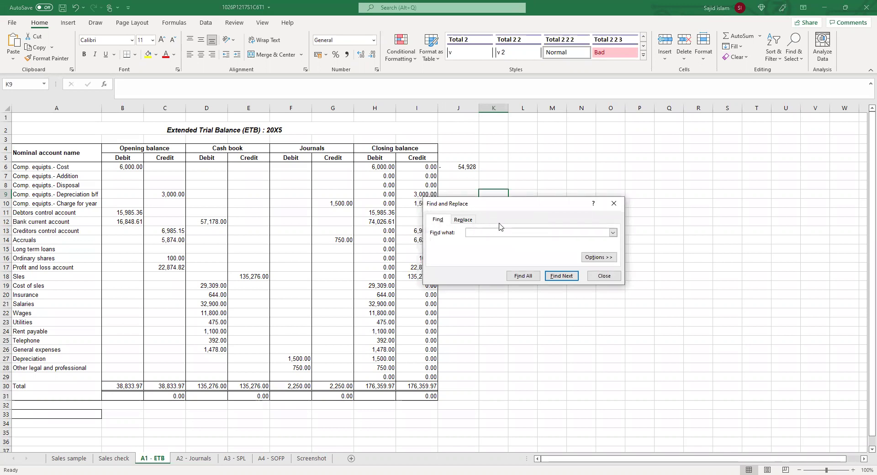
left_click(465, 221)
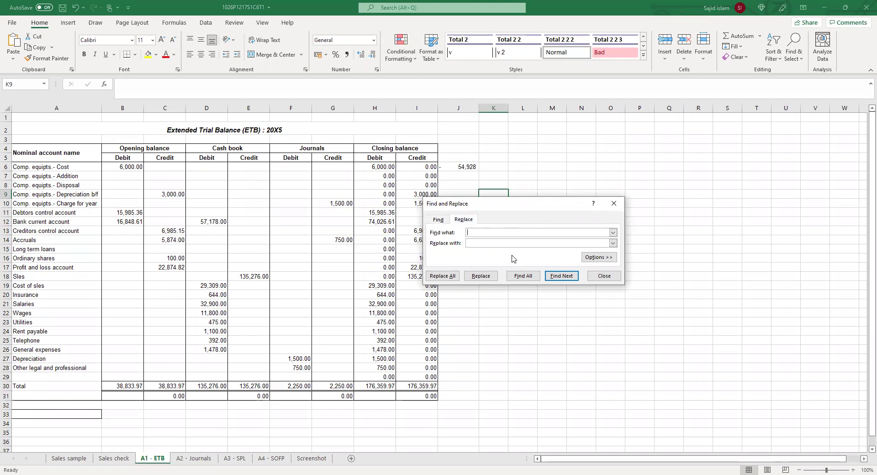
type("les")
left_click(506, 244)
type("es")
left_click(442, 276)
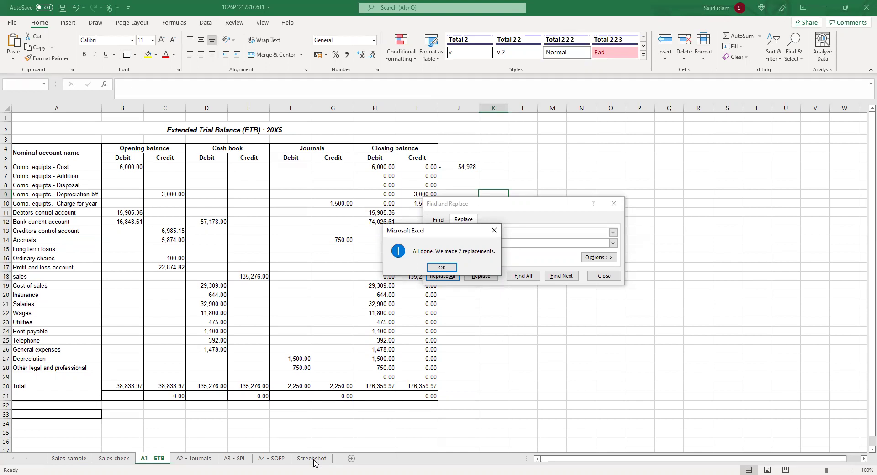
left_click(442, 268)
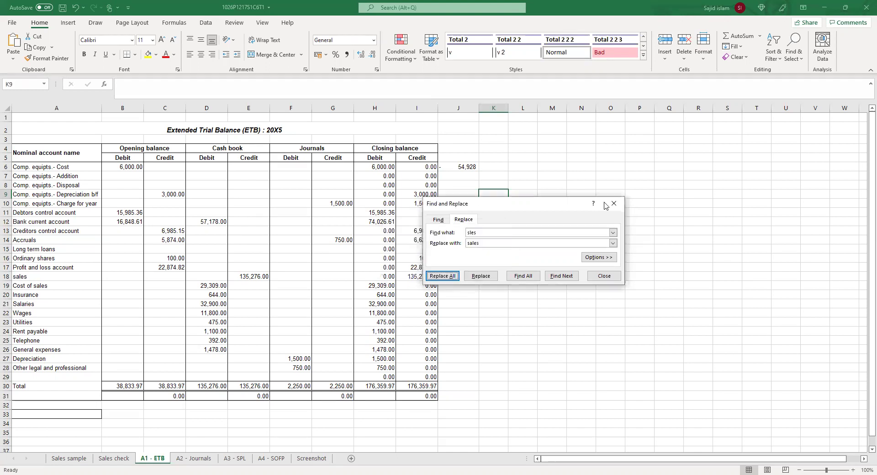
left_click(604, 277)
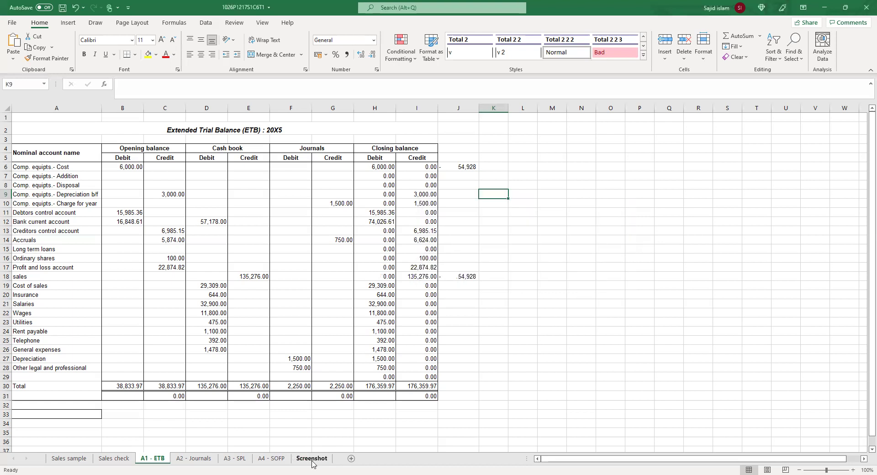
Paste the screenshot of the replacement message into the Screenshot worksheet, and return to the A1 - ETB worksheet
left_click(313, 460)
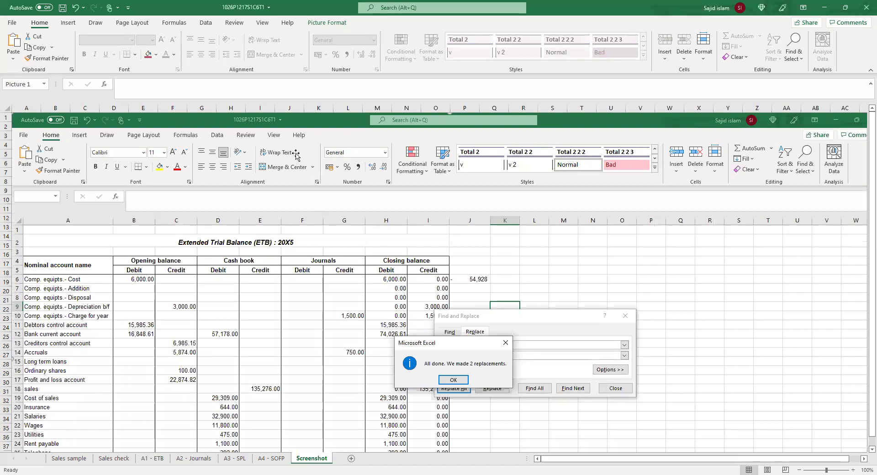
key("Right")
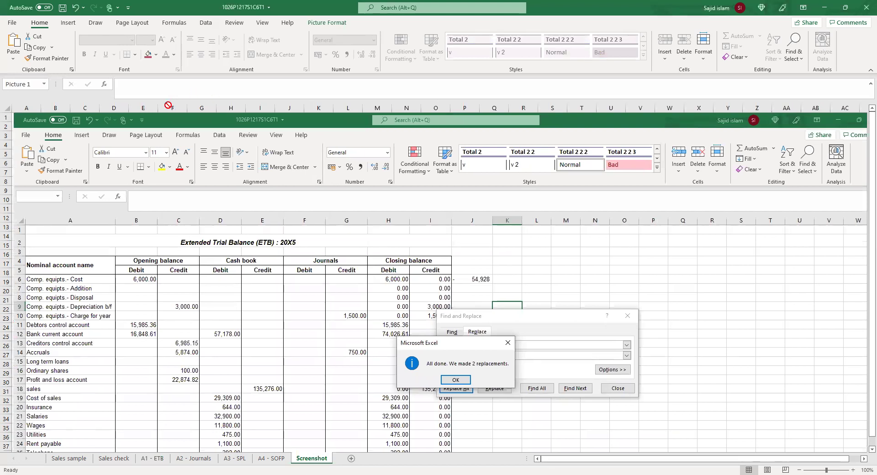
key("Left")
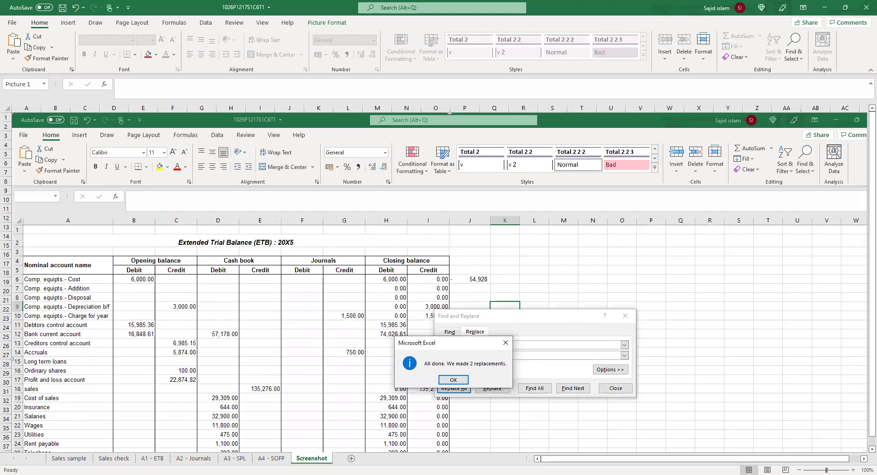
left_click(115, 459)
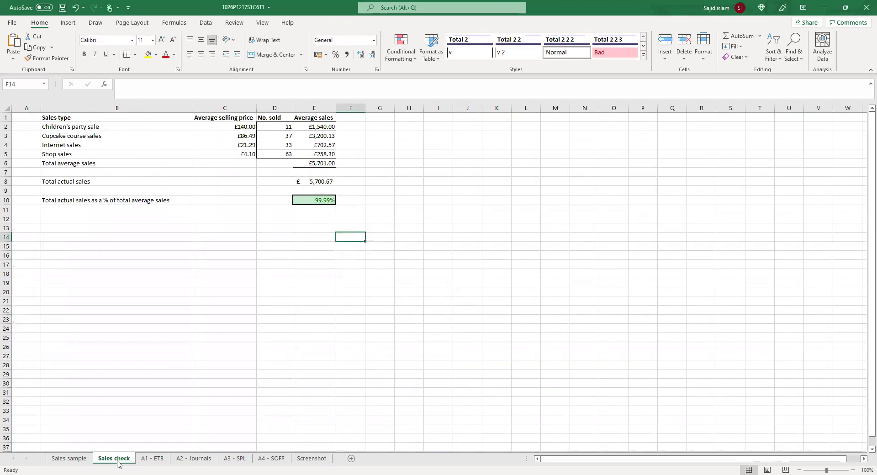
left_click(149, 461)
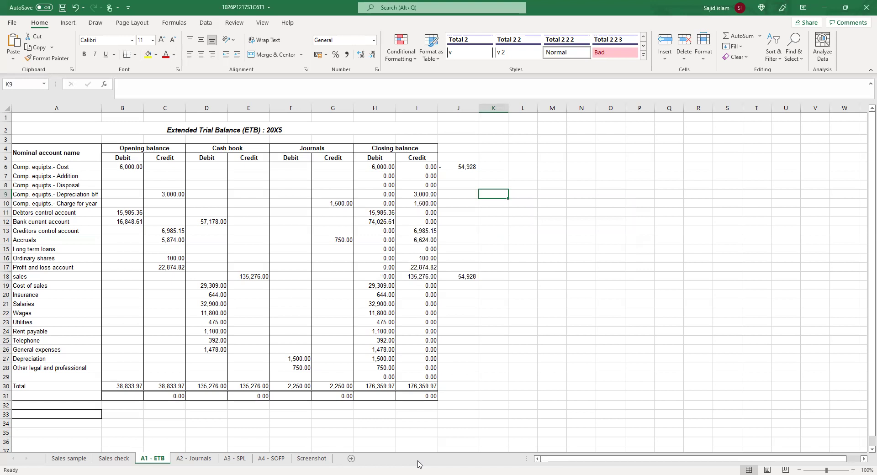
Highlight Task 2 (f) about counting the nominal accounts in the Surpass Viewer, and return to the A1 - ETB worksheet in Excel
key("alt+Tab")
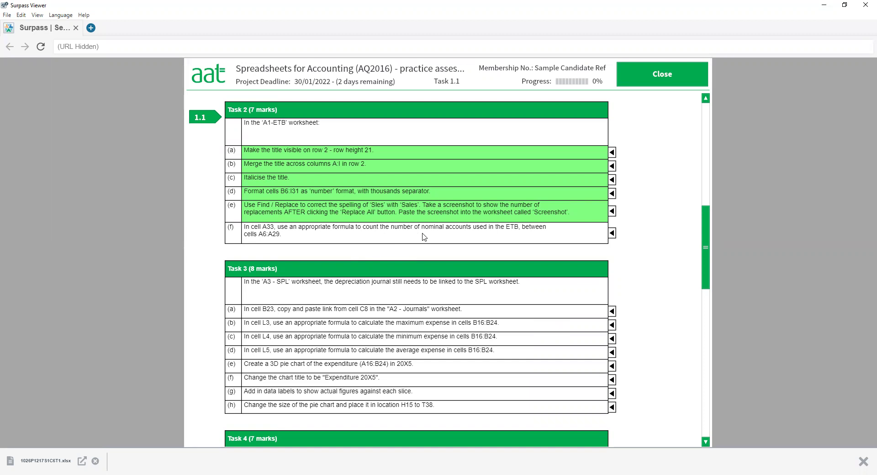
left_click(612, 234)
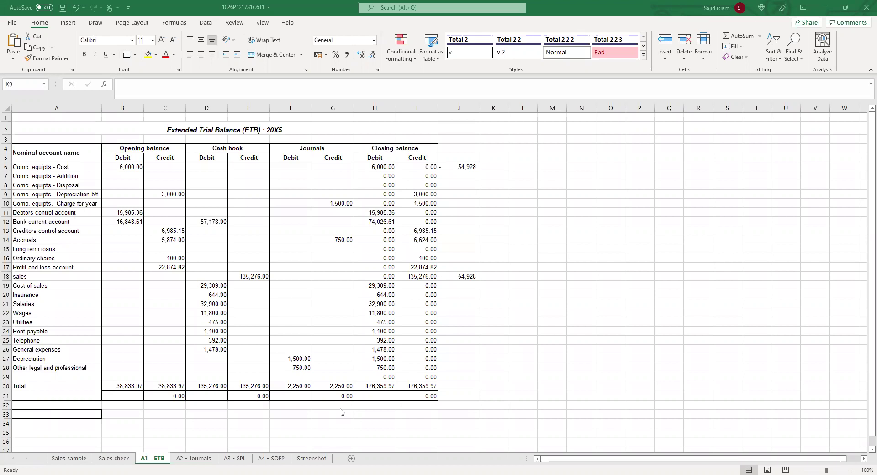
key("alt+Tab")
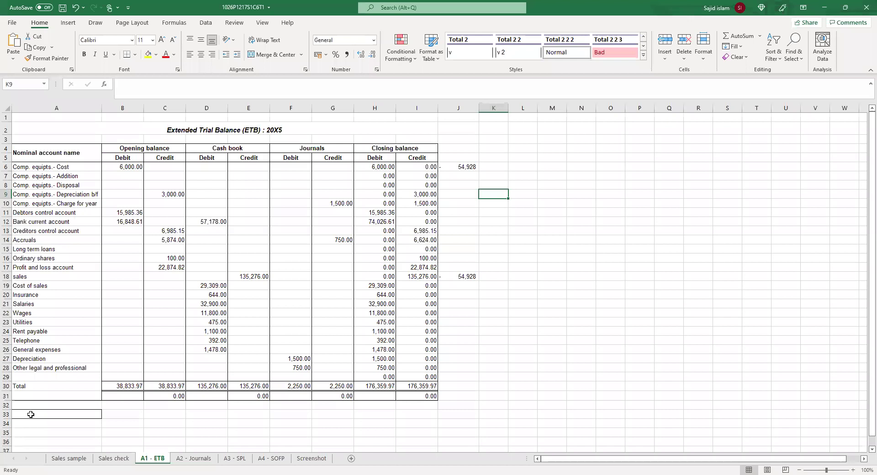
Enter a COUNTA formula in cell A33 that counts the nominal accounts in A6:A29
left_click(31, 415)
type("=")
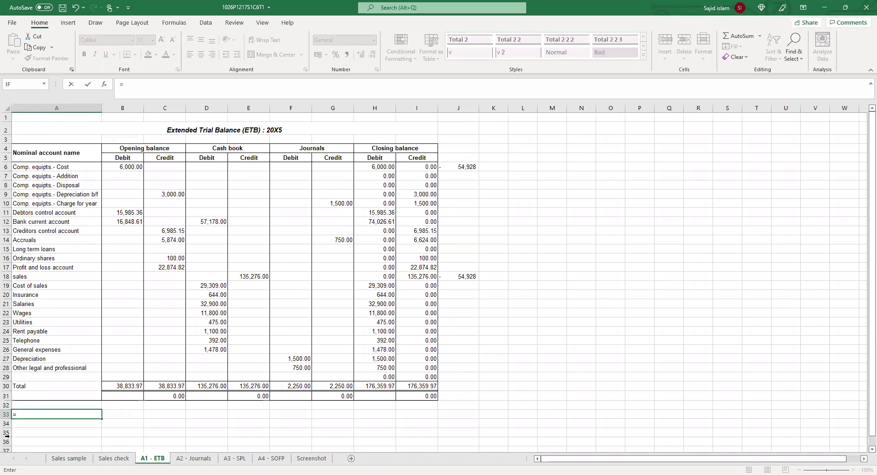
type("coun")
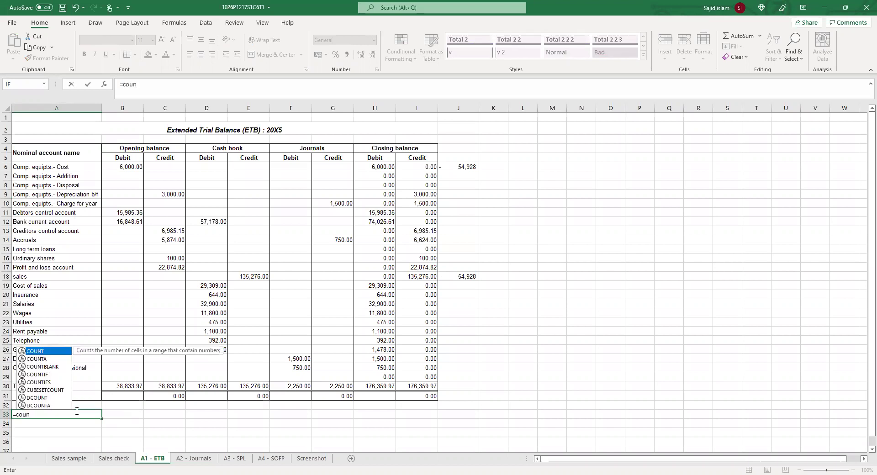
double_click(37, 360)
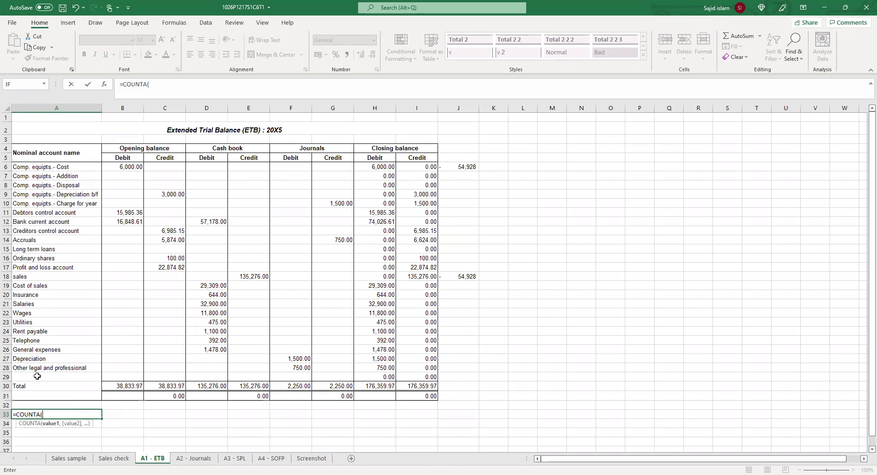
left_click(27, 377)
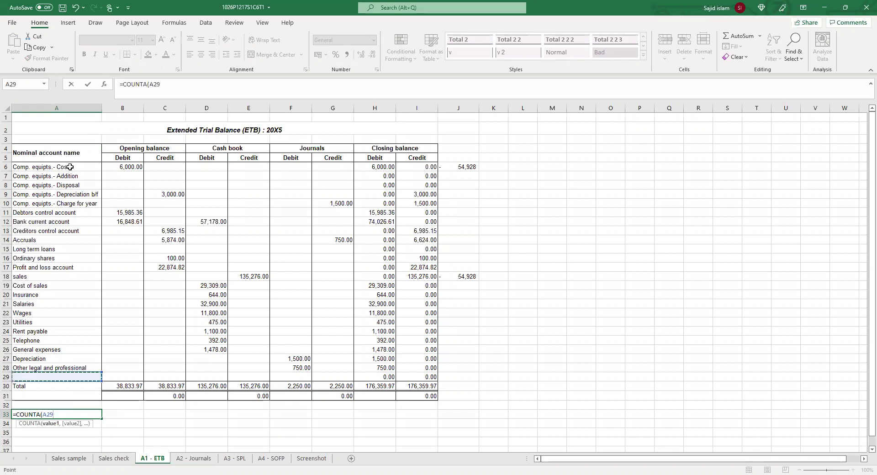
left_click_drag(69, 167, 67, 165)
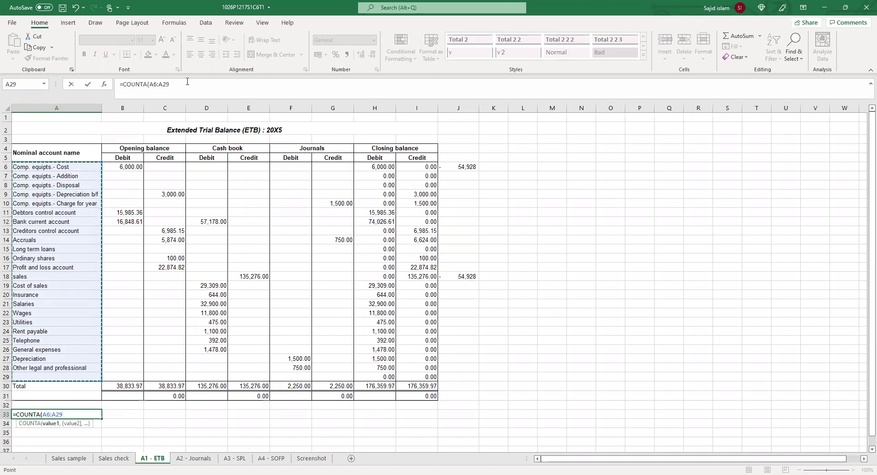
left_click(184, 86)
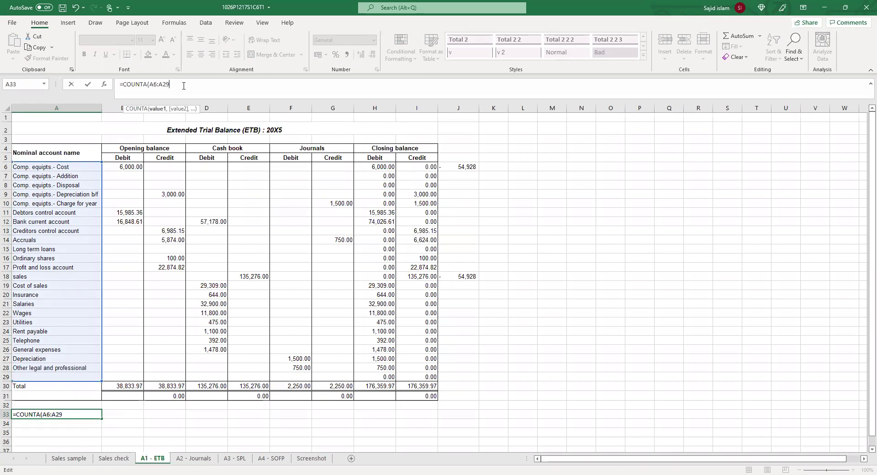
key("Return")
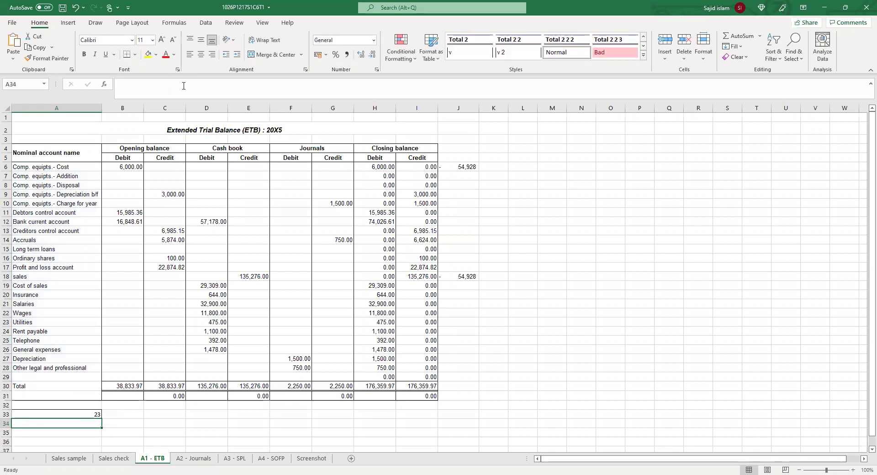
Check the COUNTA result in A33 against the count of the selected account names in A6:A28
left_click(75, 415)
left_click(44, 369)
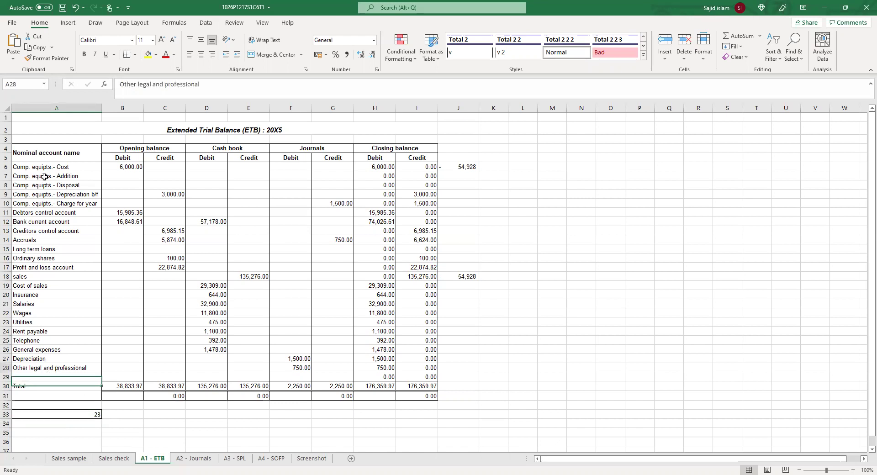
left_click(46, 170, "shift")
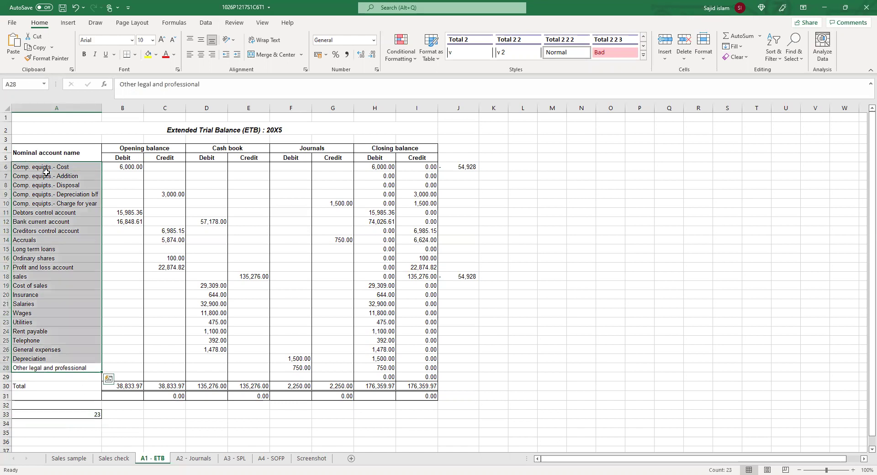
left_click(148, 424)
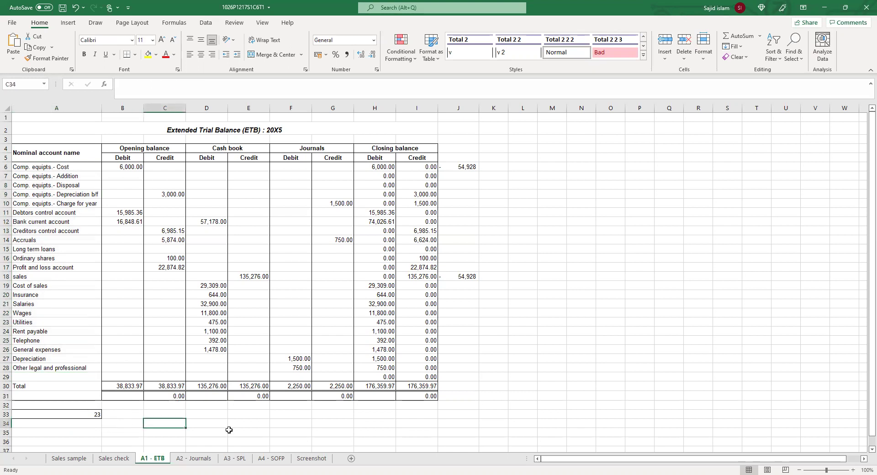
Switch to the Surpass Viewer and review the Task 3 instructions for the A3 - SPL worksheet
key("alt+Tab")
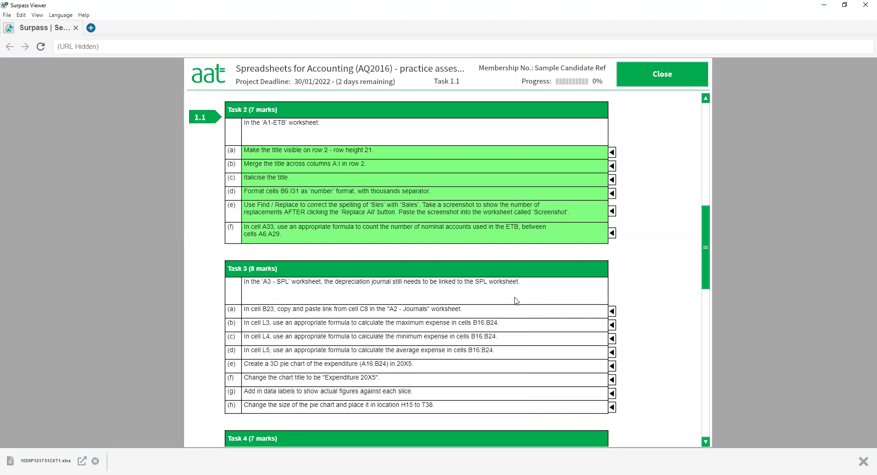
scroll(516, 300, "down", 2)
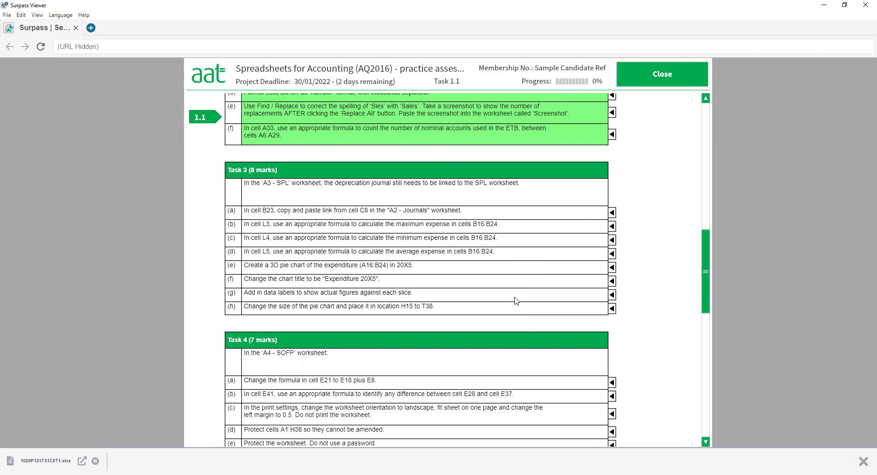
scroll(516, 301, "down", 1)
scroll(519, 302, "up", 2)
scroll(520, 305, "up", 1)
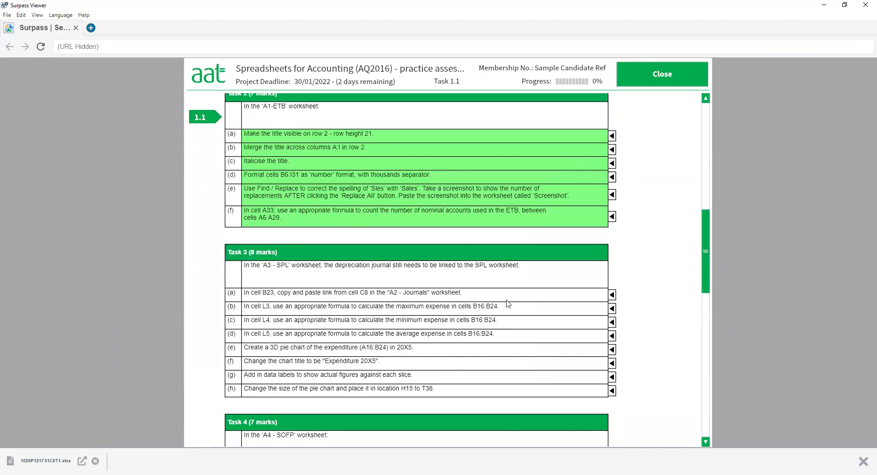